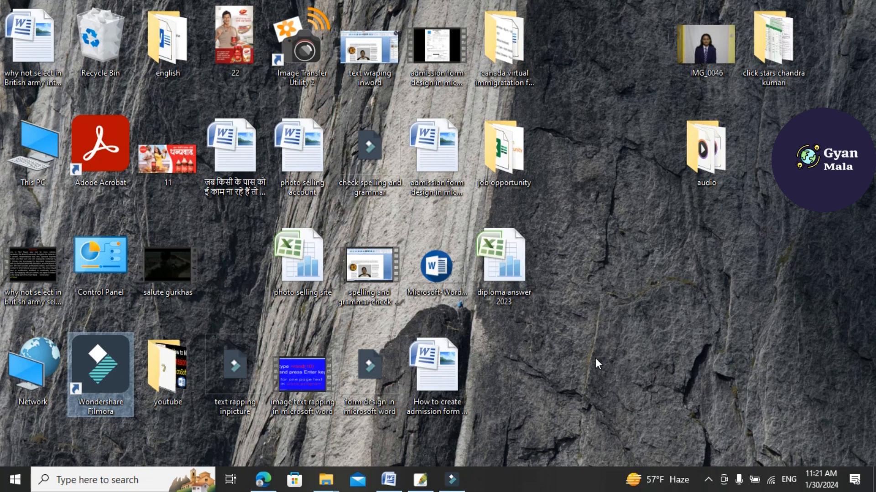
Step: Launch Microsoft Word with the Run command winword
{"action": "key", "text": "super+r"}
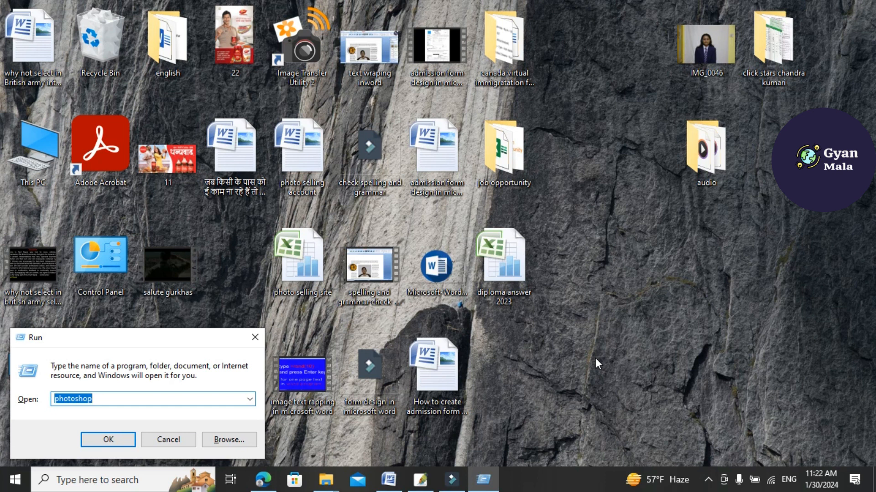
{"action": "type", "text": "winword"}
{"action": "key", "text": "Return"}
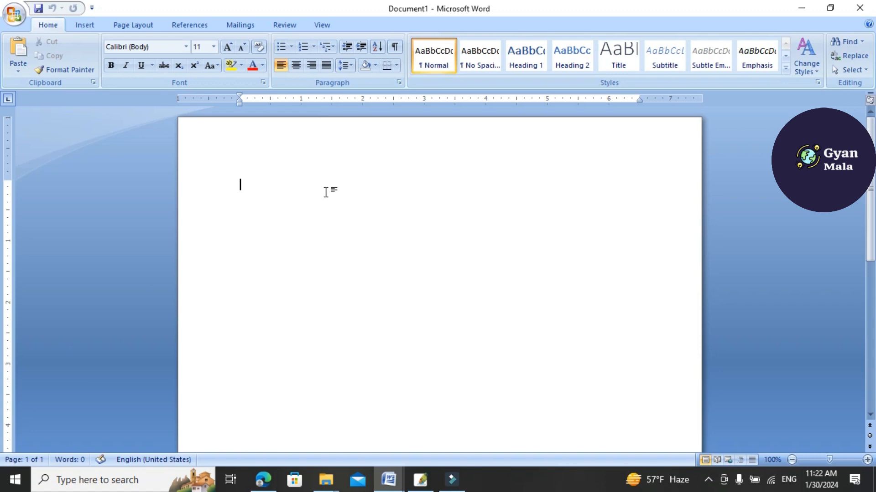
Step: Enter the label M1 in the blank document and insert a table of 3 columns and 4 rows below it
{"action": "type", "text": "M1"}
{"action": "key", "text": "Return"}
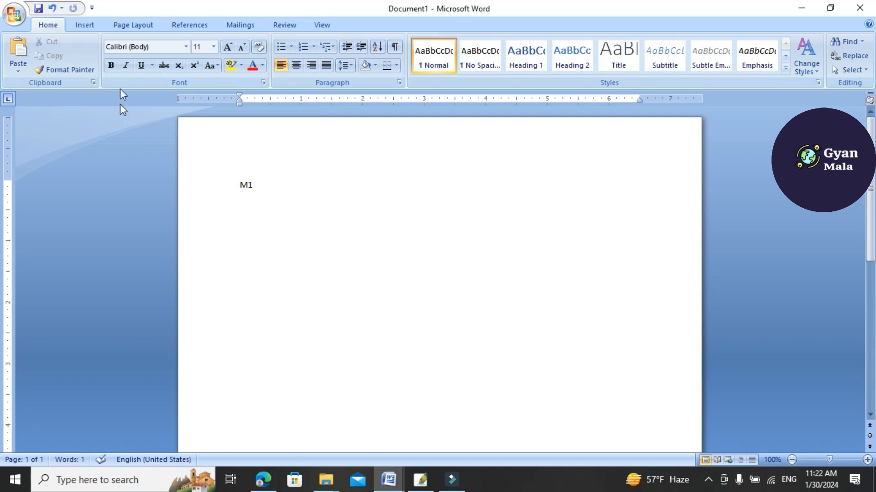
{"action": "left_click", "coordinate": [85, 27]}
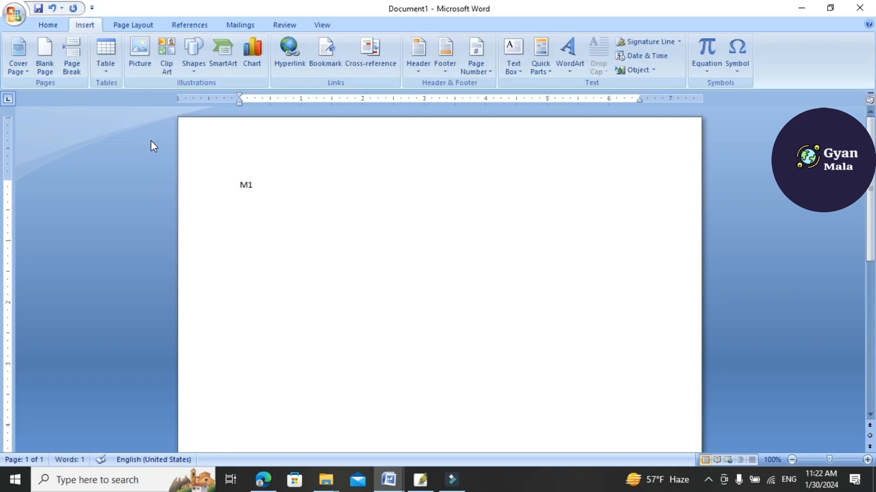
{"action": "left_click", "coordinate": [107, 76]}
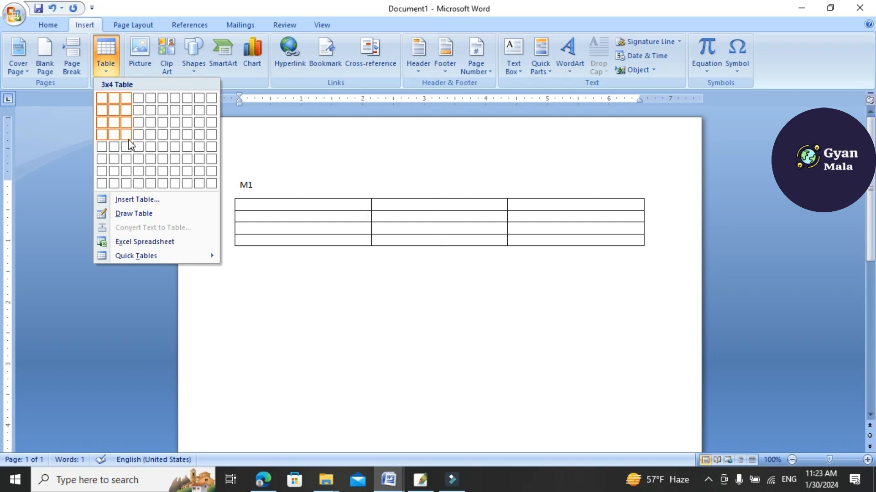
{"action": "left_click", "coordinate": [127, 135]}
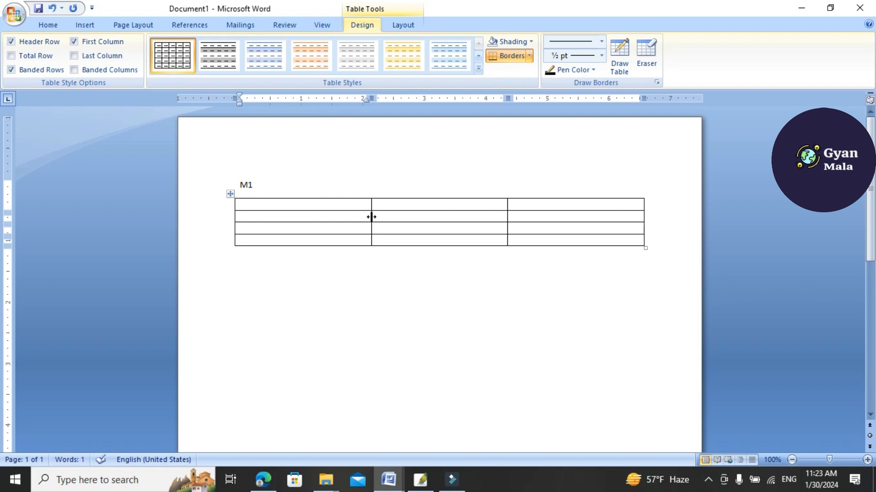
Step: Narrow the M1 table's columns to about 1.1, 1.75 and 2 inches by moving their right borders
{"action": "left_click_drag", "start_coordinate": [371, 217], "coordinate": [301, 226]}
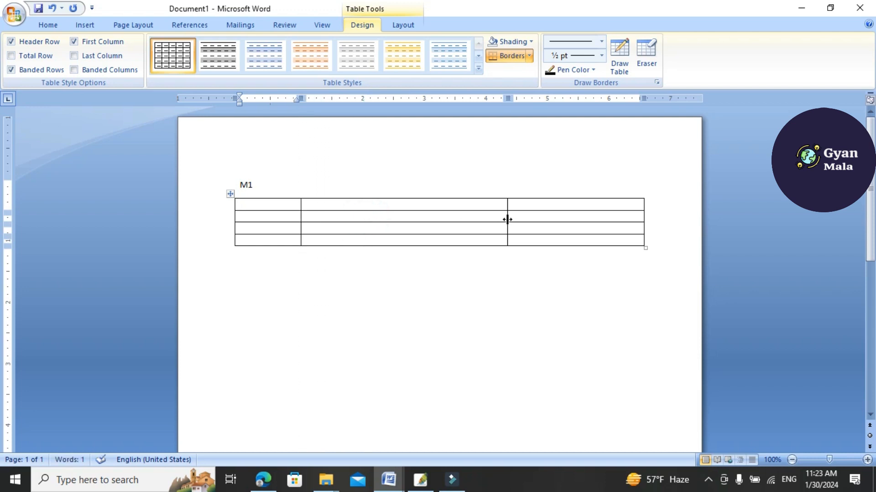
{"action": "left_click_drag", "start_coordinate": [506, 215], "coordinate": [409, 213]}
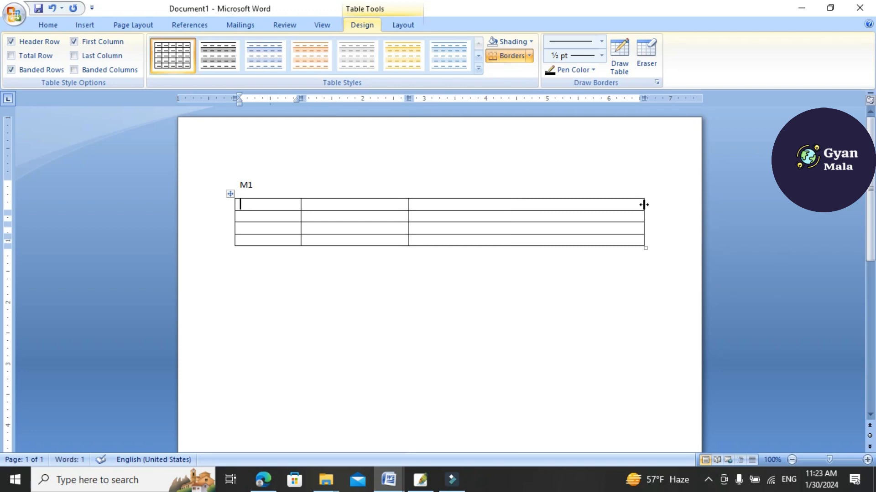
{"action": "left_click_drag", "start_coordinate": [644, 205], "coordinate": [531, 205]}
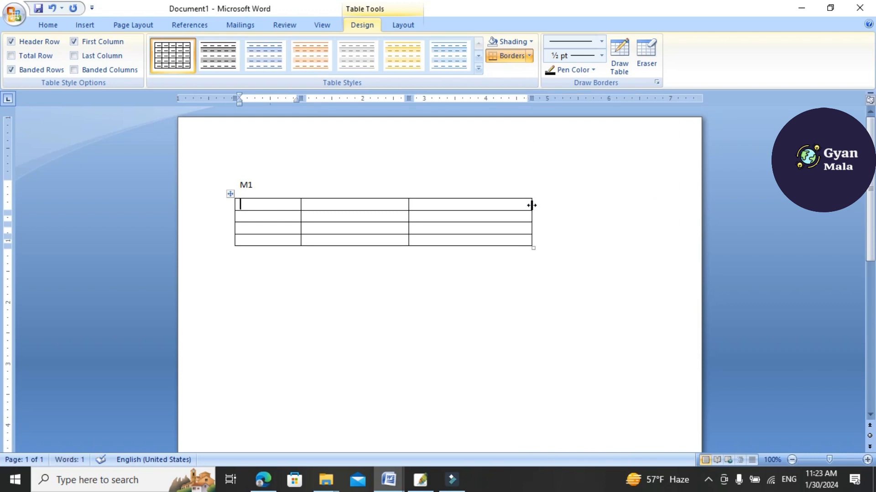
Step: Fill the M1 table's header row with Sn, Student name and Address
{"action": "type", "text": "Sn"}
{"action": "key", "text": "Tab"}
{"action": "type", "text": "st"}
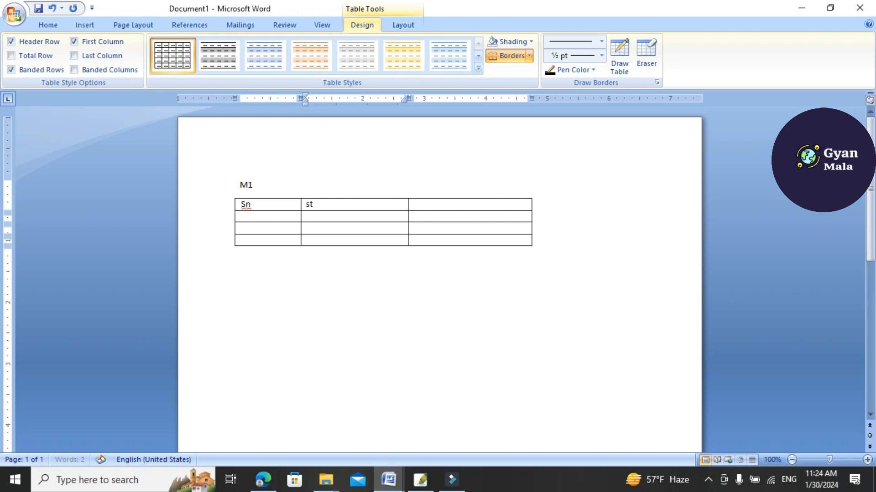
{"action": "type", "text": "udent name"}
{"action": "key", "text": "Tab"}
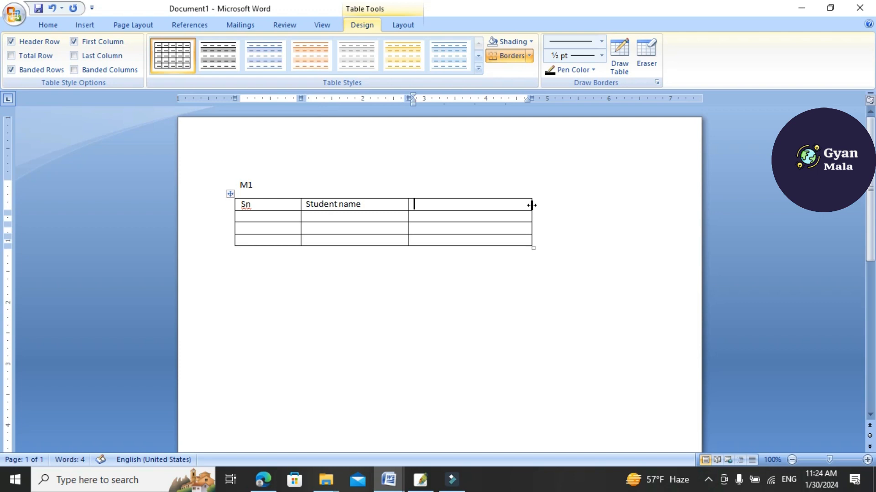
{"action": "type", "text": "adress"}
{"action": "key", "text": "Tab"}
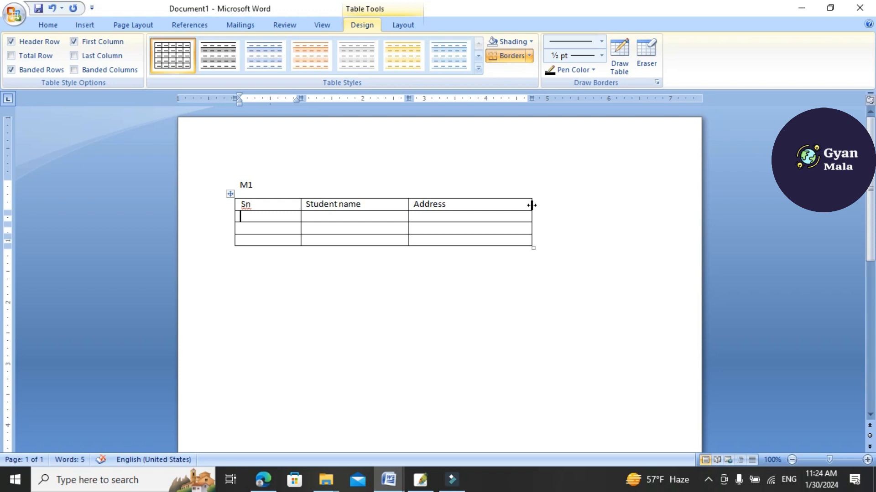
Step: Fill the three rows under the header with serial numbers 1 to 3, student names and addresses
{"action": "key", "text": "Tab"}
{"action": "type", "text": "ram"}
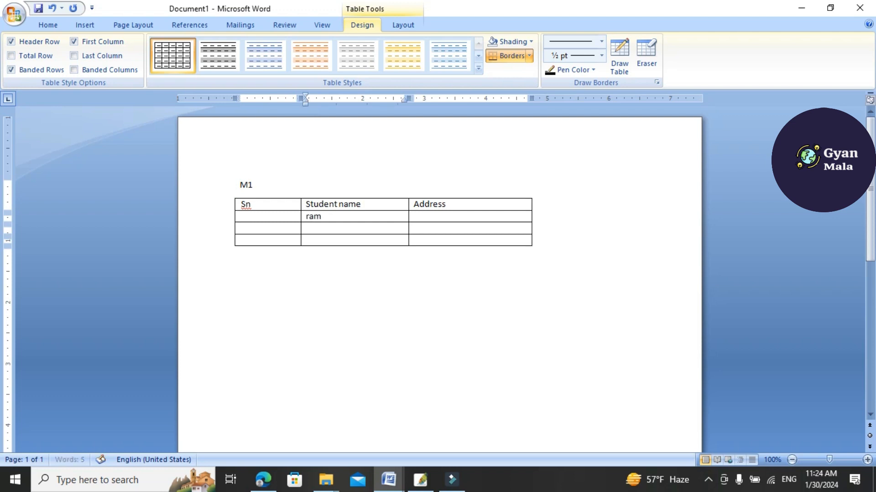
{"action": "key", "text": "Tab"}
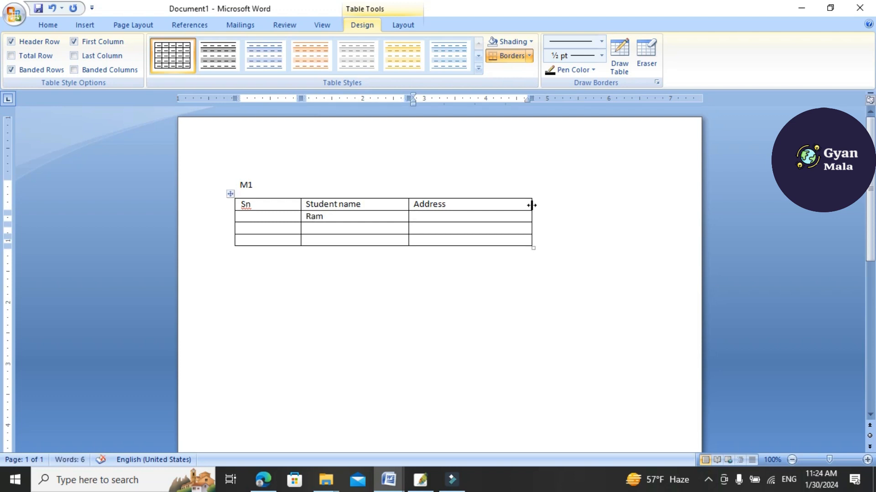
{"action": "type", "text": "pkr"}
{"action": "key", "text": "Tab"}
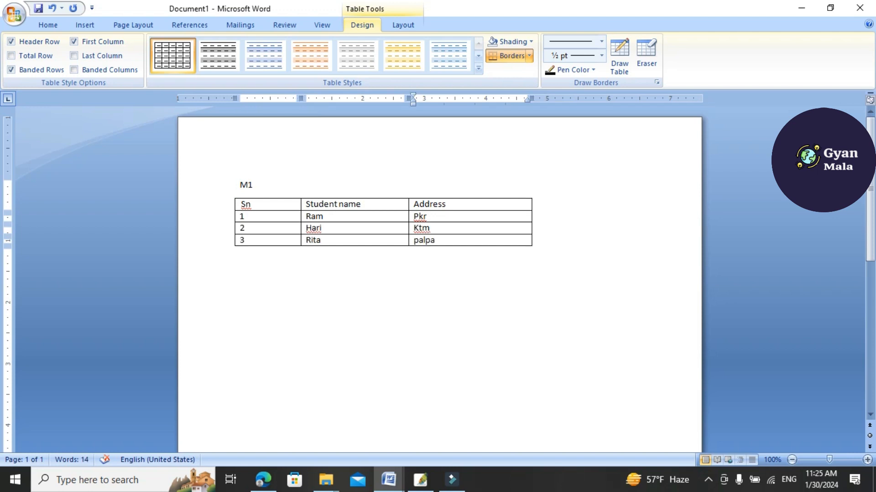
Step: Append three empty rows to the end of the M1 table
{"action": "key", "text": "Tab"}
{"action": "key", "text": "Tab"}
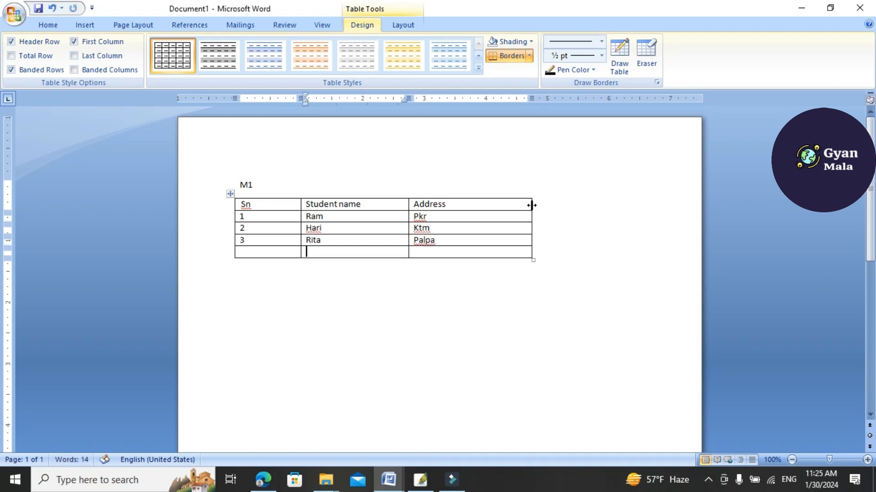
{"action": "key", "text": "Tab"}
{"action": "key", "text": "Tab"}
{"action": "key", "text": "Tab"}
{"action": "key", "text": "Tab"}
{"action": "key", "text": "Tab"}
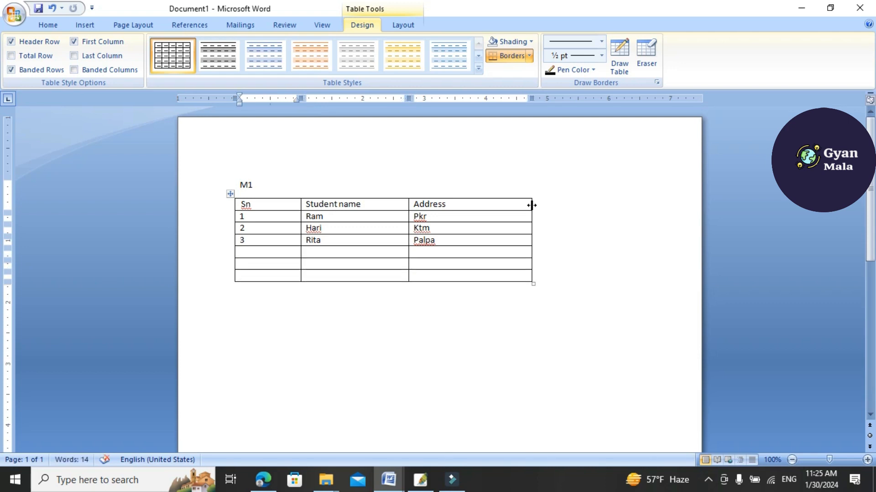
Step: Add the label M2 on the line below the first table and start a new line under it
{"action": "left_click", "coordinate": [275, 302]}
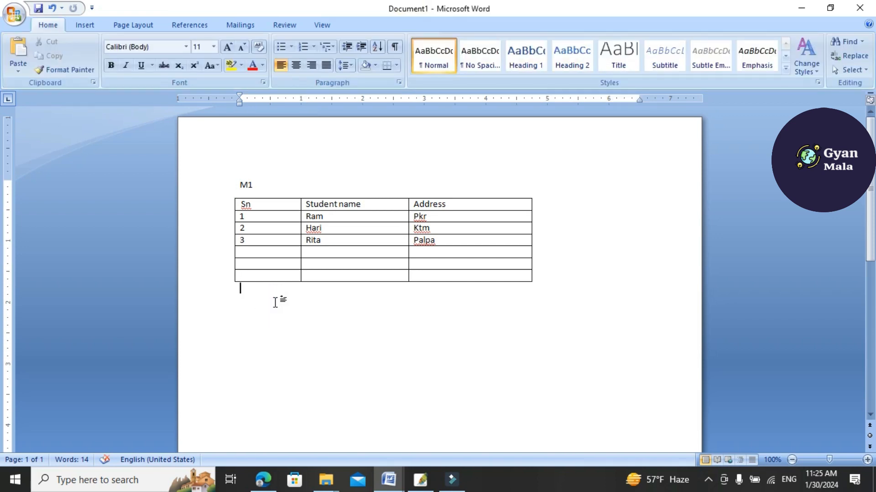
{"action": "type", "text": "M2"}
{"action": "key", "text": "Return"}
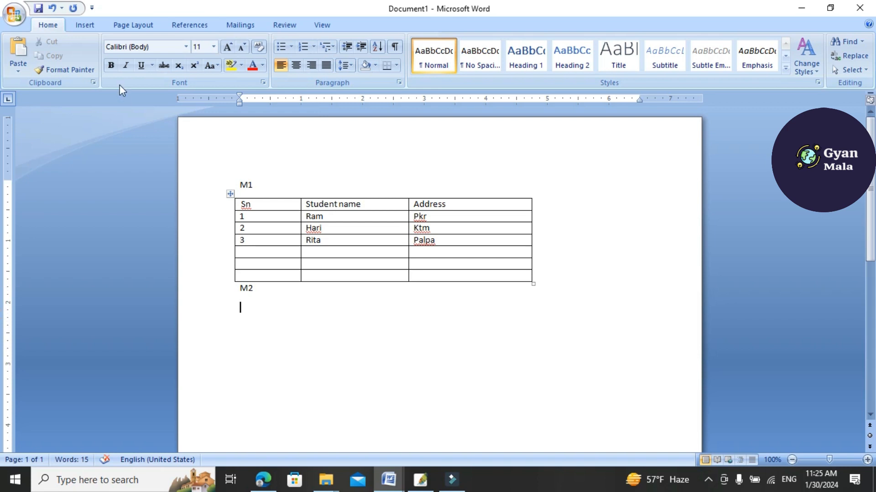
Step: Insert a table of 3 columns and 4 rows under M2 by entering its dimensions in the Insert Table dialog
{"action": "left_click", "coordinate": [87, 30]}
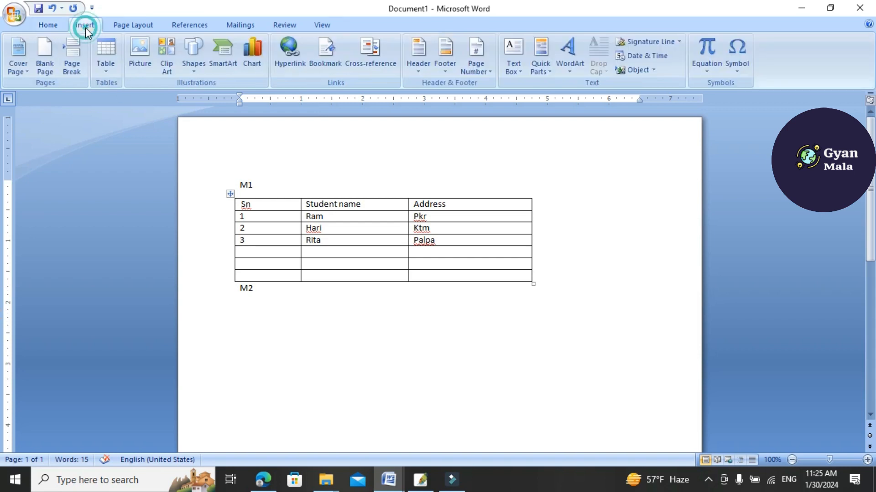
{"action": "left_click", "coordinate": [107, 73]}
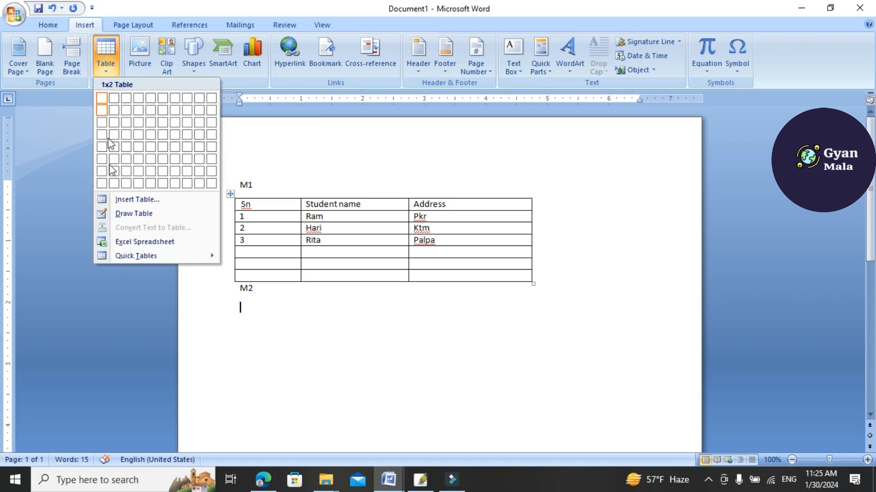
{"action": "left_click", "coordinate": [136, 201]}
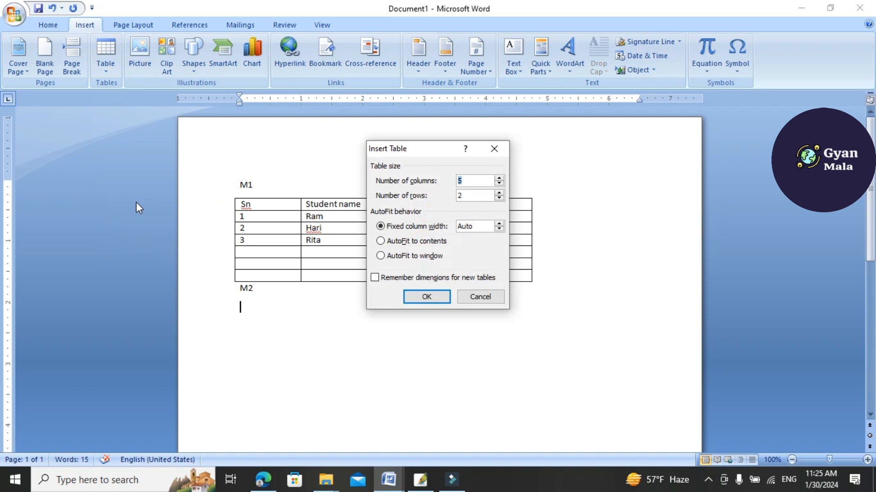
{"action": "left_click_drag", "start_coordinate": [443, 151], "coordinate": [415, 226]}
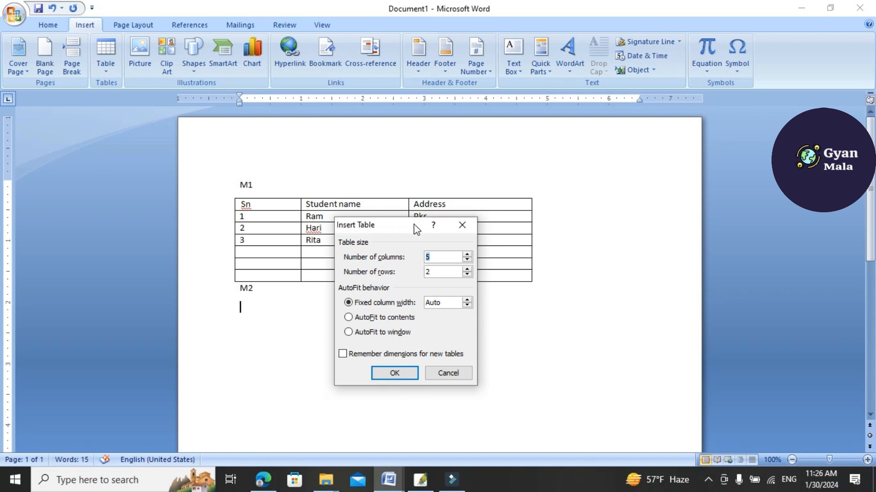
{"action": "double_click", "coordinate": [434, 272]}
{"action": "type", "text": "4"}
{"action": "double_click", "coordinate": [434, 256]}
{"action": "type", "text": "3"}
{"action": "left_click", "coordinate": [395, 374]}
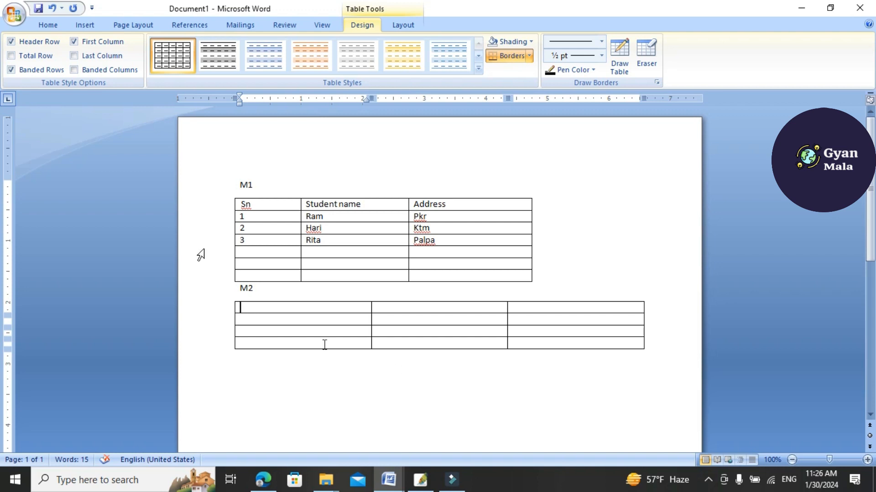
Step: Enter the sample text D,njdfhjsadj and Hjkhjk in the second and third cells of the M2 table's last row
{"action": "left_click", "coordinate": [467, 346]}
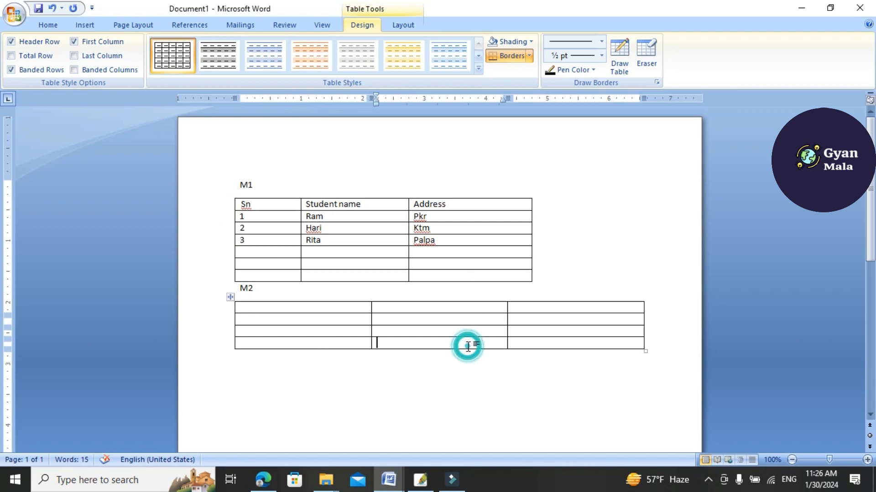
{"action": "type", "text": "D,njdfhjsadj"}
{"action": "key", "text": "Tab"}
{"action": "type", "text": "hjkhjk"}
Step: Append two empty rows to the end of the M2 table
{"action": "key", "text": "Tab"}
{"action": "key", "text": "Tab"}
{"action": "key", "text": "Tab"}
{"action": "key", "text": "Tab"}
{"action": "key", "text": "Tab"}
{"action": "key", "text": "Tab"}
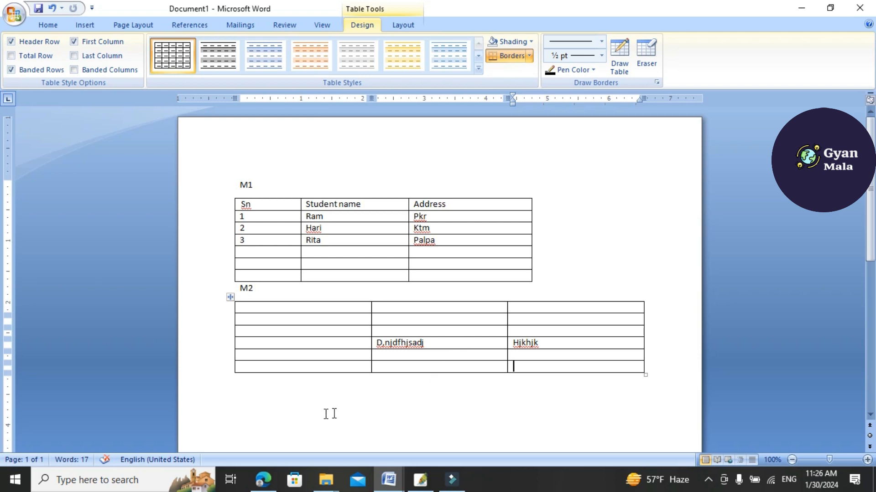
Step: Add the label M3 below the second table and start a new line under it
{"action": "left_click", "coordinate": [266, 390]}
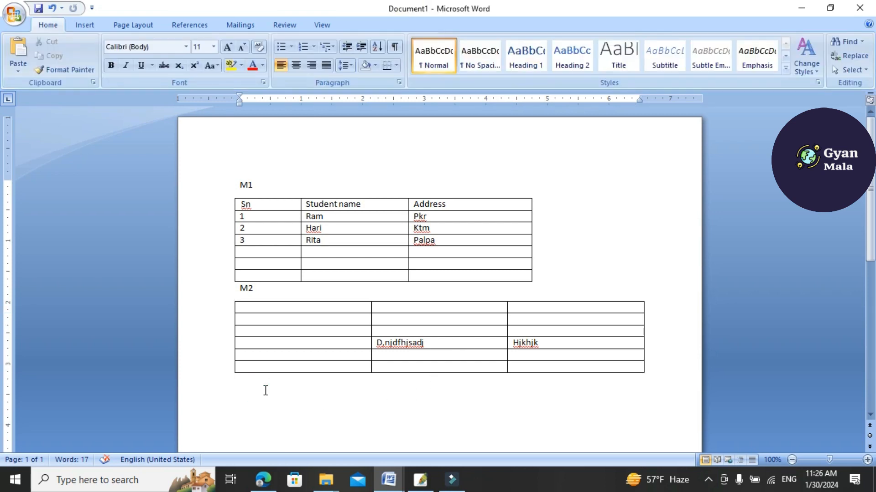
{"action": "type", "text": "m3"}
{"action": "key", "text": "Return"}
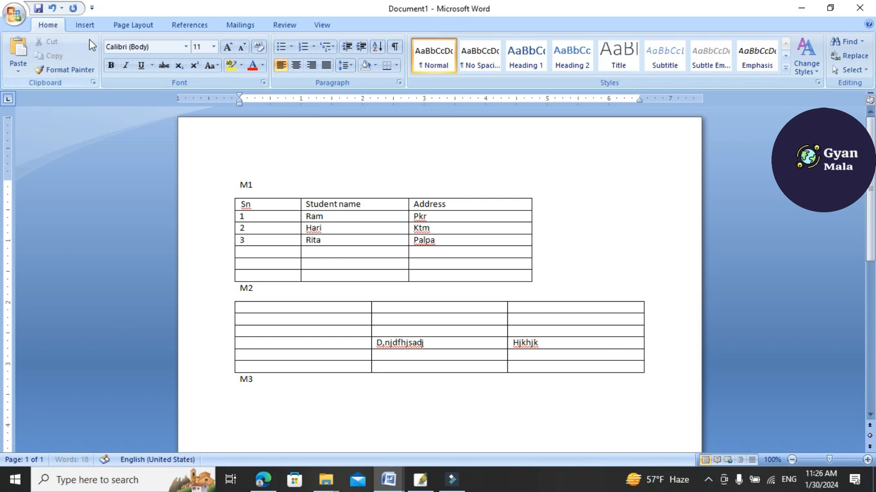
Step: Draw a table frame about 6.2 by 1.8 inches under M3 and split off a top row with a horizontal line
{"action": "left_click", "coordinate": [87, 25]}
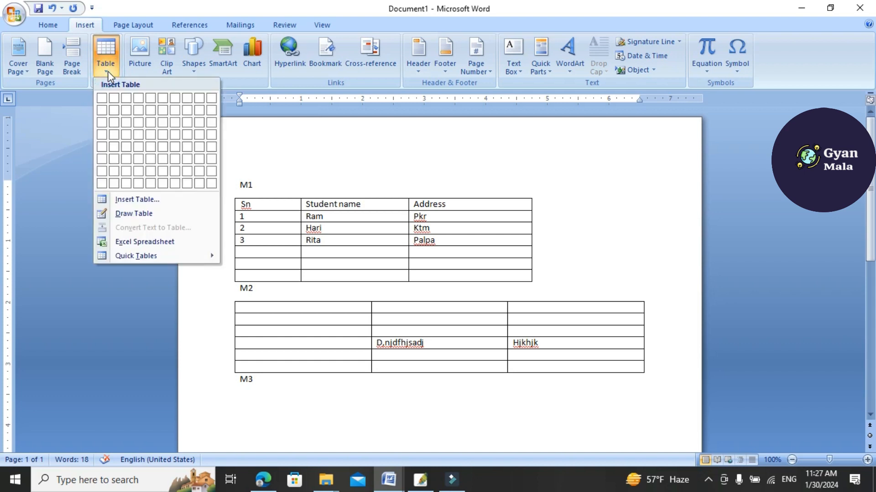
{"action": "left_click", "coordinate": [130, 214]}
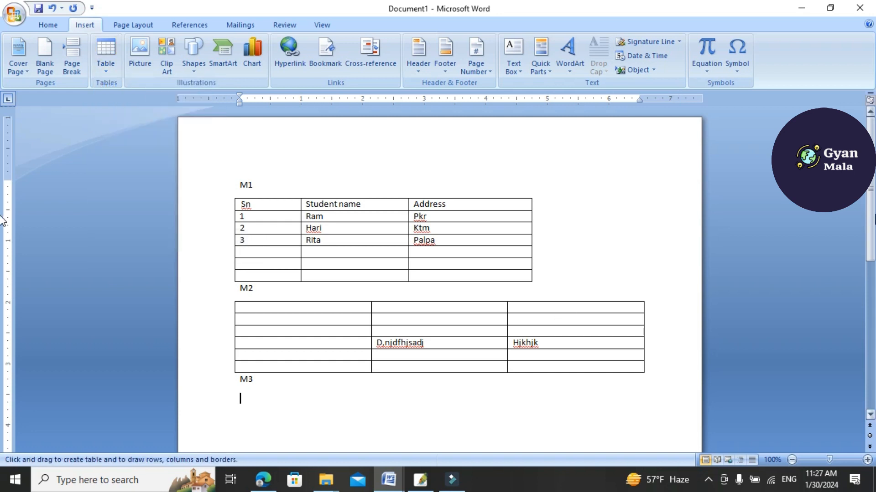
{"action": "scroll", "coordinate": [1, 222], "scroll_direction": "down", "scroll_amount": 4}
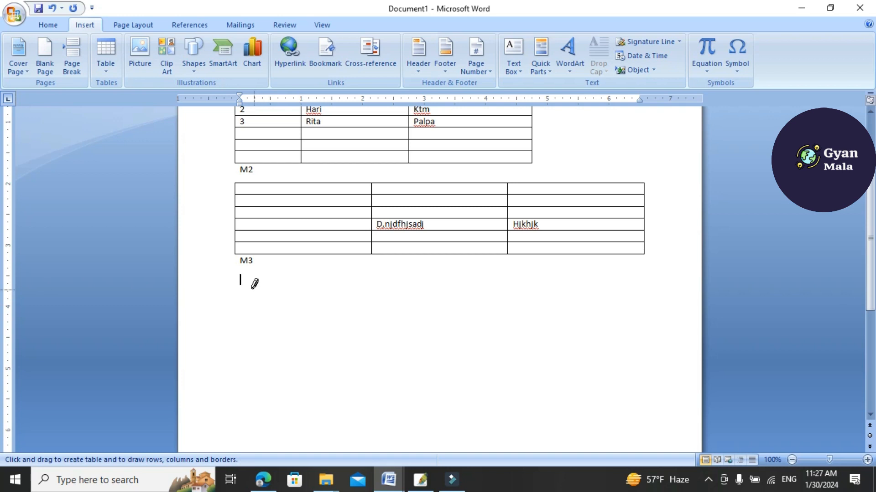
{"action": "left_click_drag", "start_coordinate": [244, 281], "coordinate": [628, 386]}
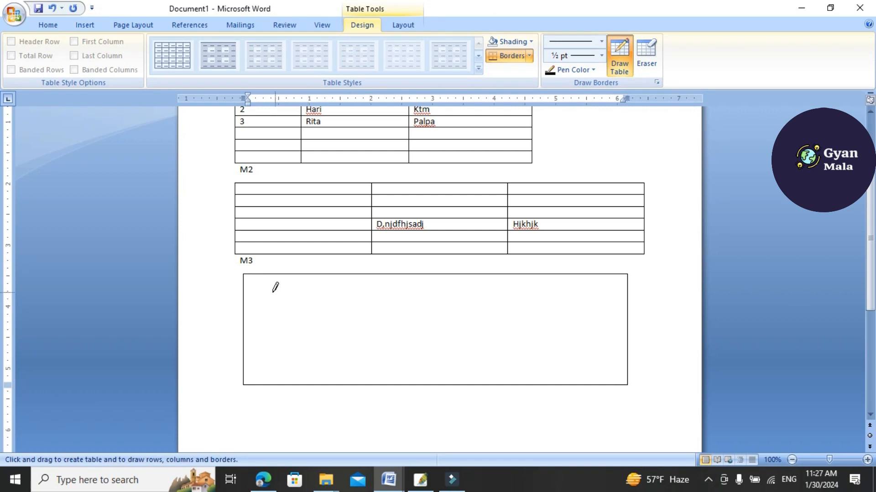
{"action": "left_click_drag", "start_coordinate": [244, 295], "coordinate": [628, 291]}
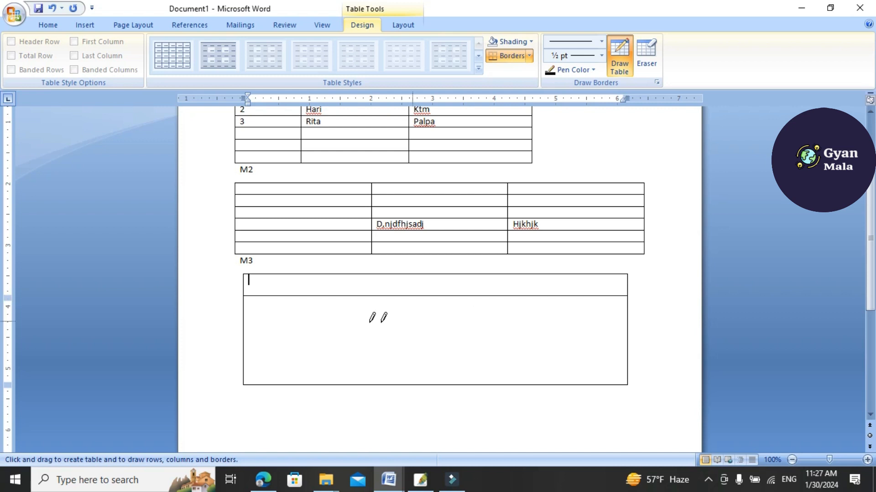
{"action": "left_click", "coordinate": [276, 321]}
{"action": "left_click_drag", "start_coordinate": [374, 330], "coordinate": [411, 349]}
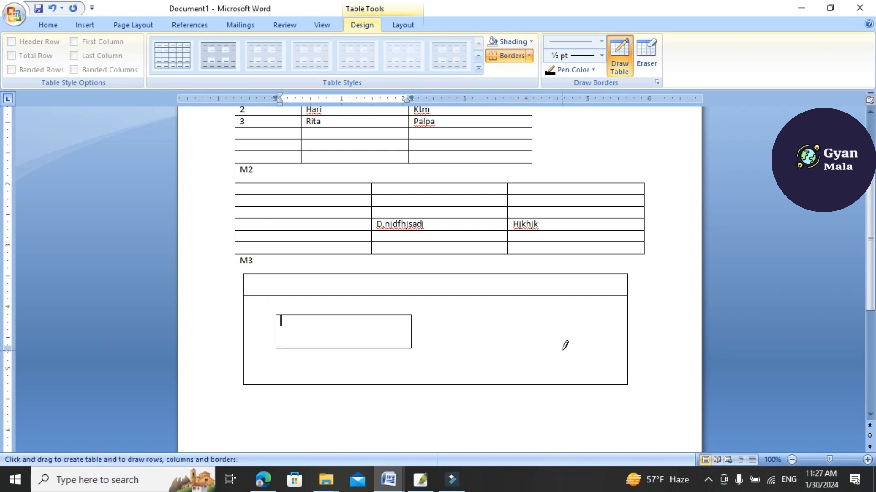
{"action": "key", "text": "ctrl+z"}
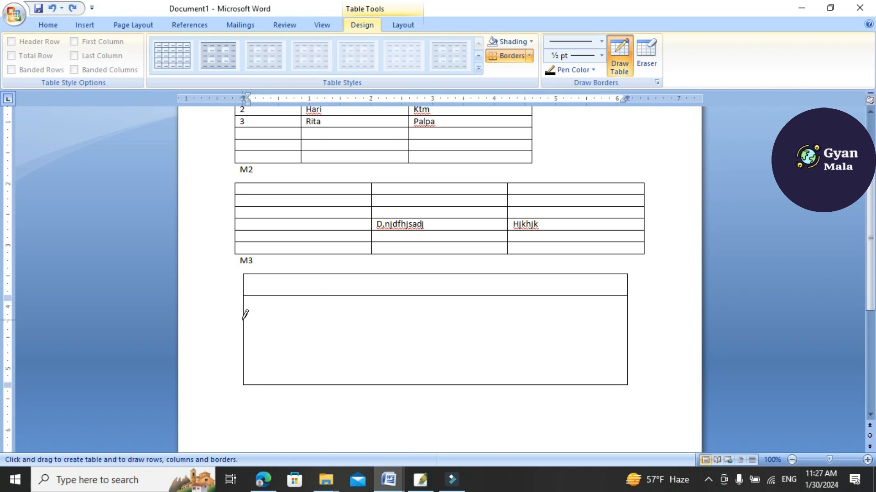
Step: Draw two more horizontal lines and two vertical lines in the M3 table, dividing it into four rows and three columns
{"action": "left_click_drag", "start_coordinate": [245, 315], "coordinate": [573, 316]}
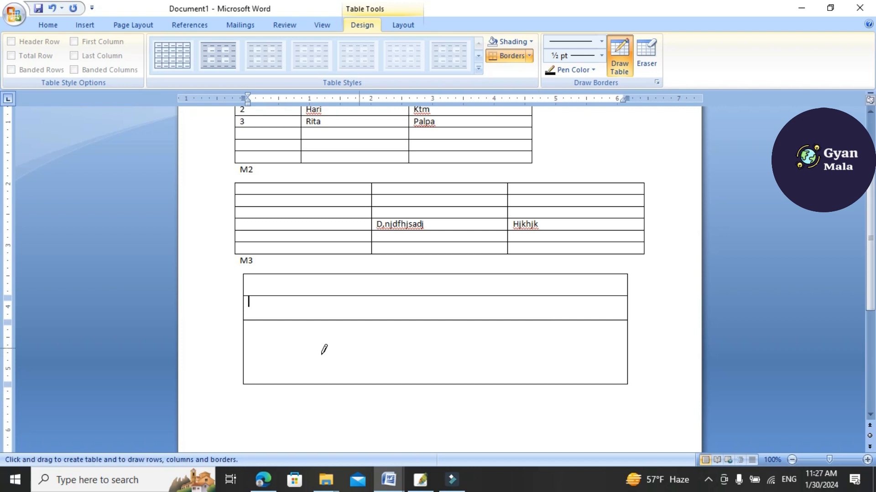
{"action": "left_click_drag", "start_coordinate": [245, 349], "coordinate": [565, 349]}
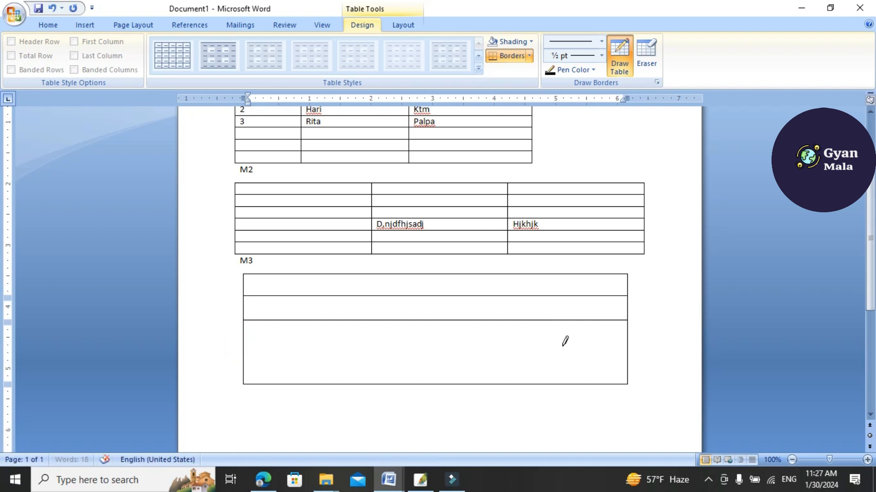
{"action": "left_click_drag", "start_coordinate": [297, 275], "coordinate": [293, 383]}
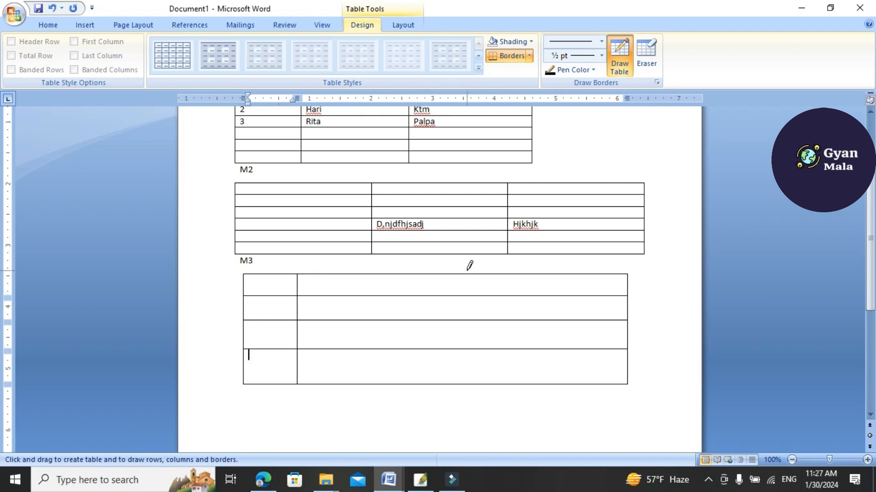
{"action": "left_click_drag", "start_coordinate": [469, 271], "coordinate": [467, 370]}
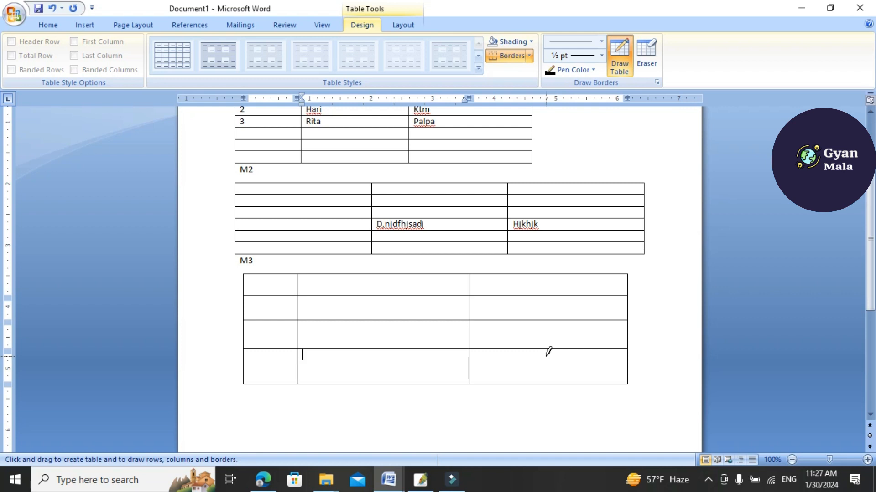
Step: Enter the sample text Fghdfh1 and Fgdhfgd1`` in the first two cells of the M3 table's top row
{"action": "left_click", "coordinate": [312, 283]}
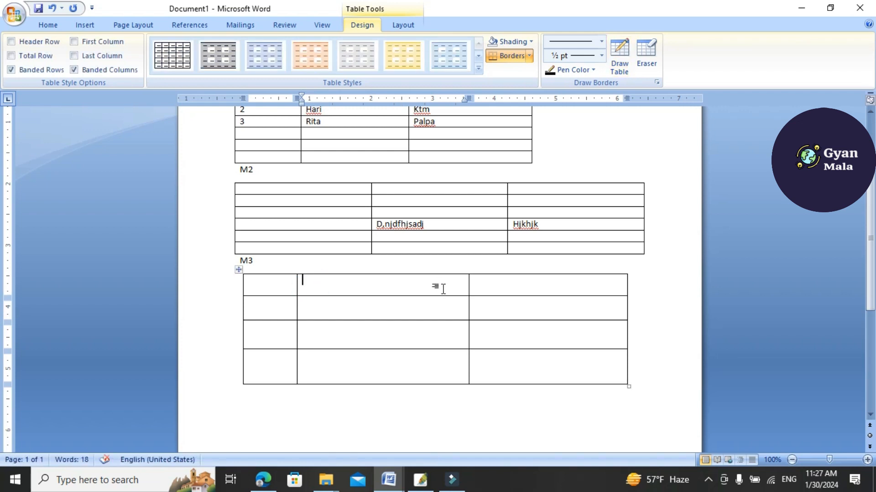
{"action": "key", "text": "Left"}
{"action": "type", "text": "fghdfh1"}
{"action": "key", "text": "Tab"}
{"action": "type", "text": "fgdhfgd1``"}
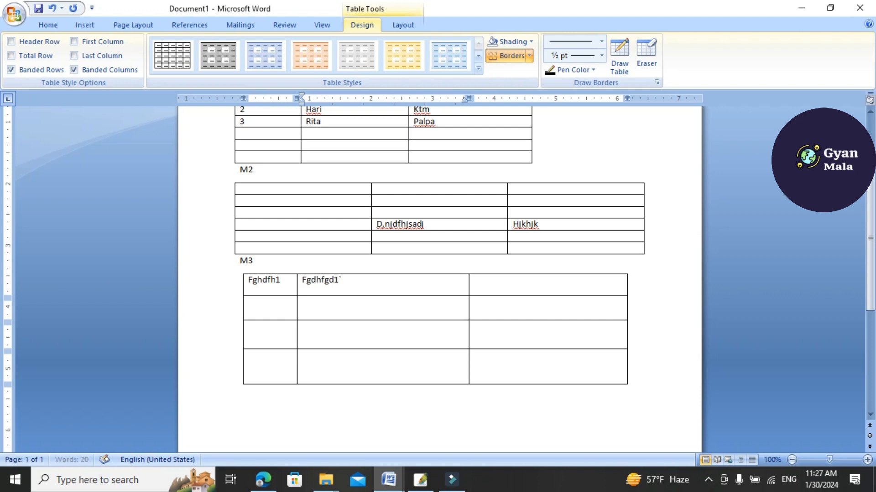
Step: Enter the sample text Fkdsjfs in the M3 table's last cell and append an empty row
{"action": "left_click", "coordinate": [514, 369]}
{"action": "type", "text": "fkdsjfs"}
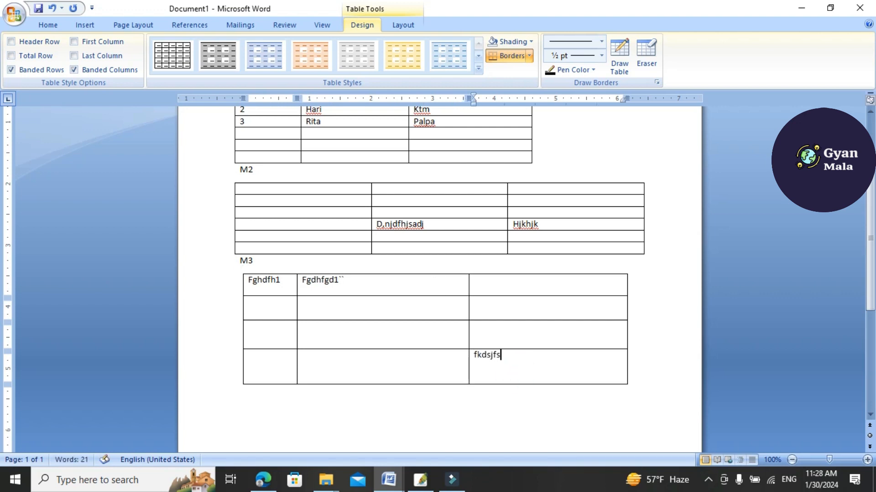
{"action": "key", "text": "Tab"}
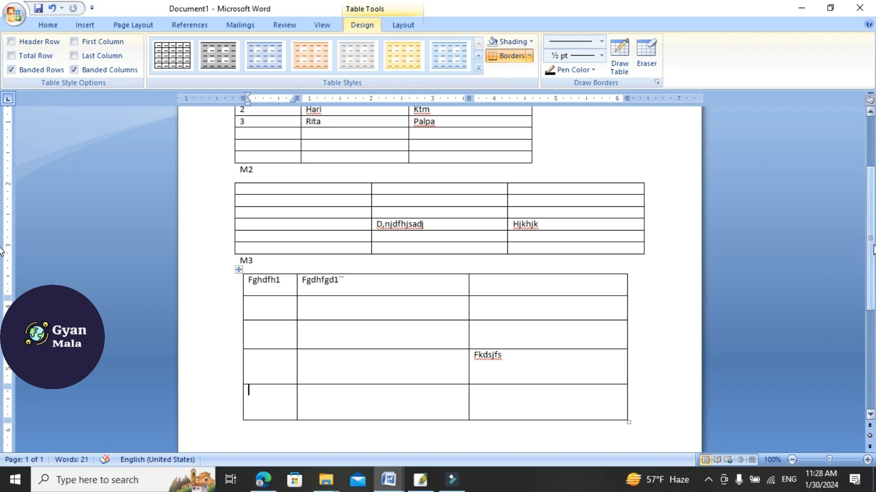
Step: Copy the entire M1 student table and paste it into a new blank document
{"action": "scroll", "coordinate": [873, 248], "scroll_direction": "up", "scroll_amount": 5}
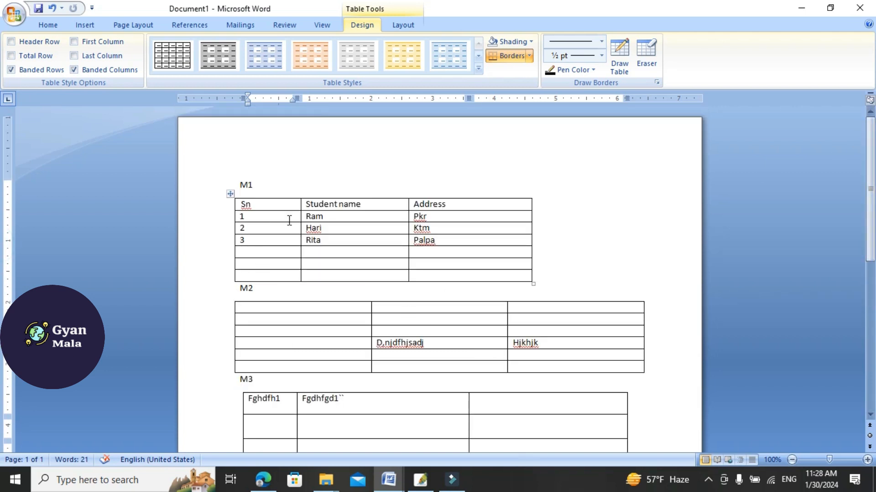
{"action": "left_click", "coordinate": [330, 228]}
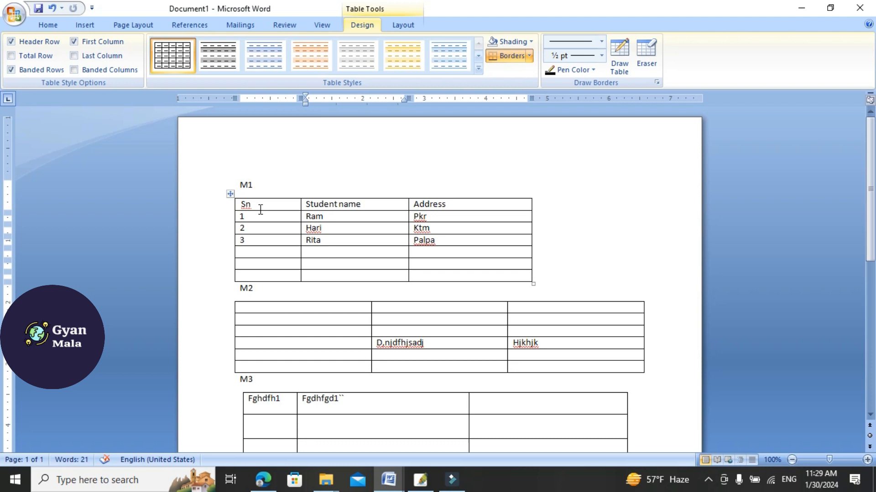
{"action": "left_click", "coordinate": [229, 196]}
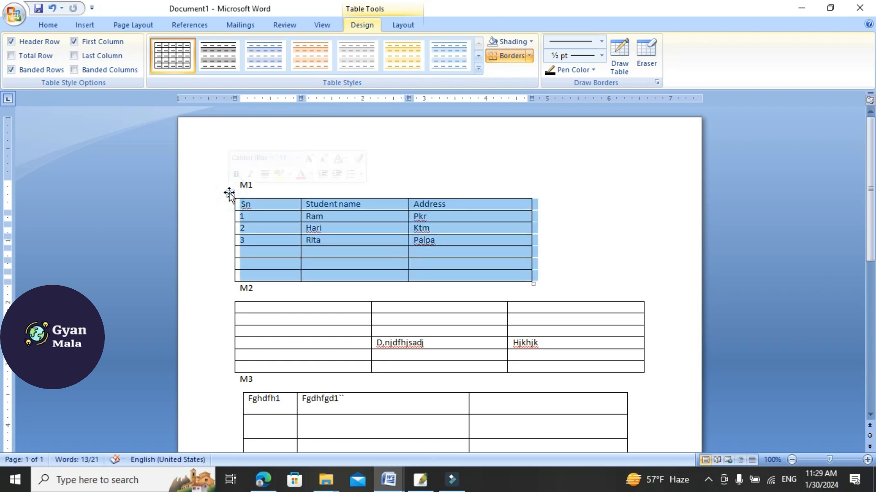
{"action": "right_click", "coordinate": [268, 204]}
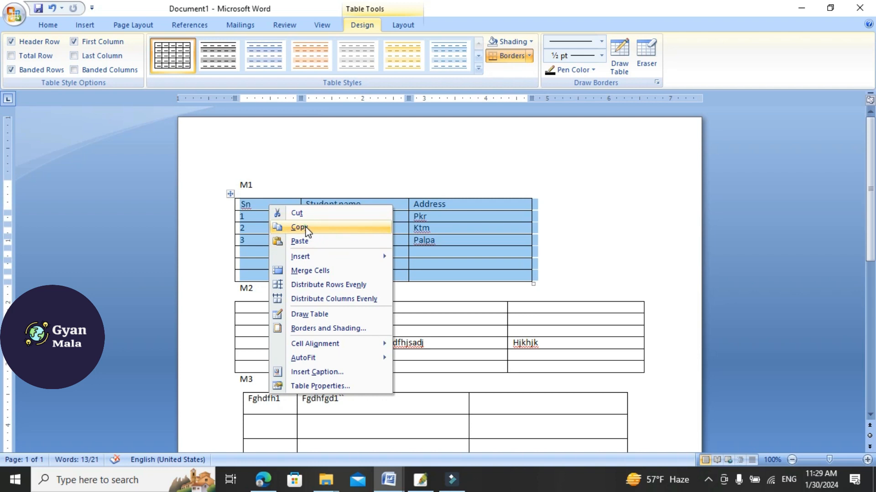
{"action": "left_click", "coordinate": [305, 229]}
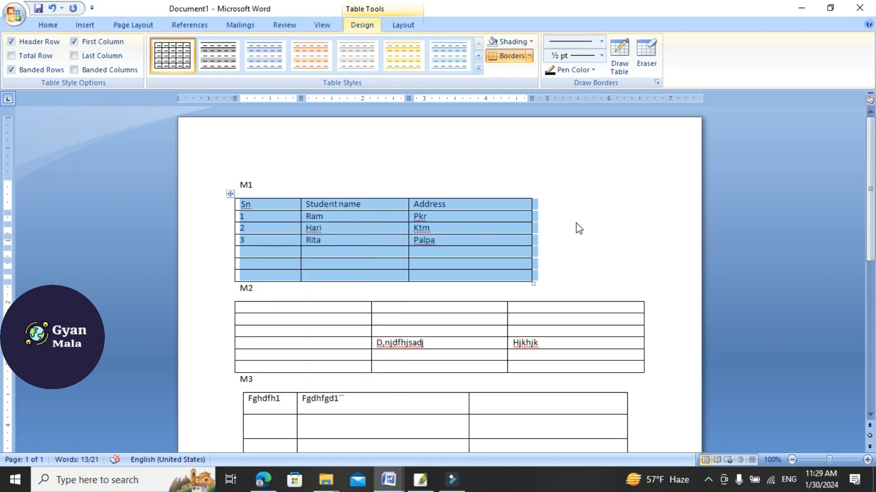
{"action": "key", "text": "ctrl+n"}
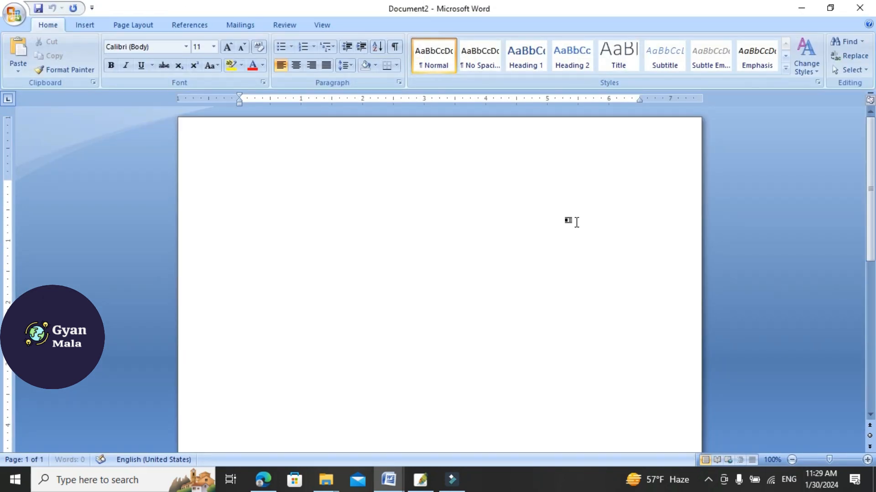
{"action": "key", "text": "ctrl+v"}
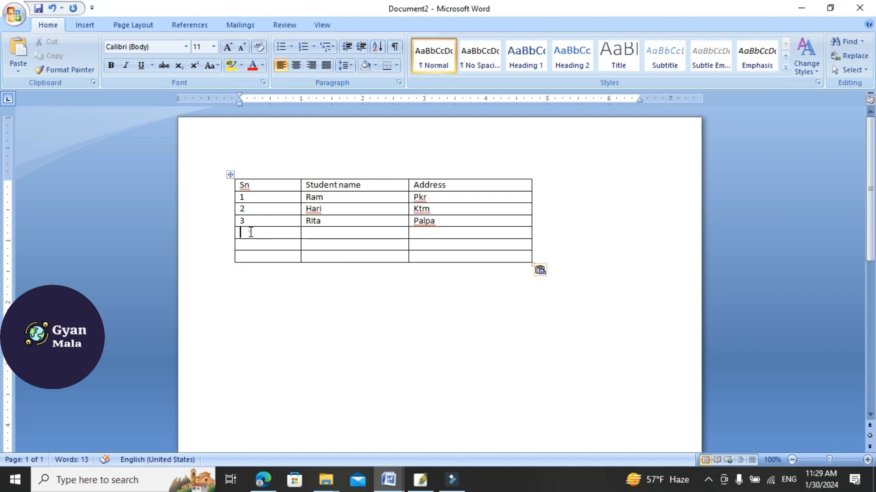
Step: Delete the three empty rows at the end of the pasted student table
{"action": "left_click_drag", "start_coordinate": [250, 232], "coordinate": [250, 256]}
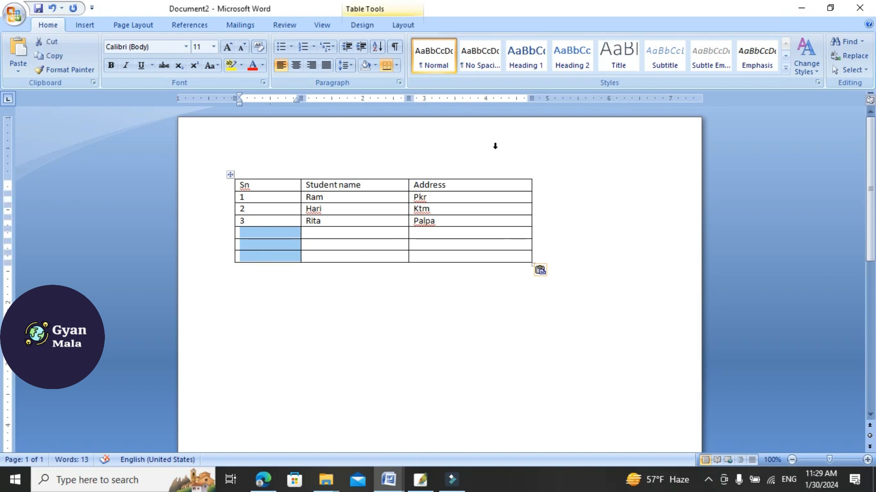
{"action": "left_click", "coordinate": [402, 25]}
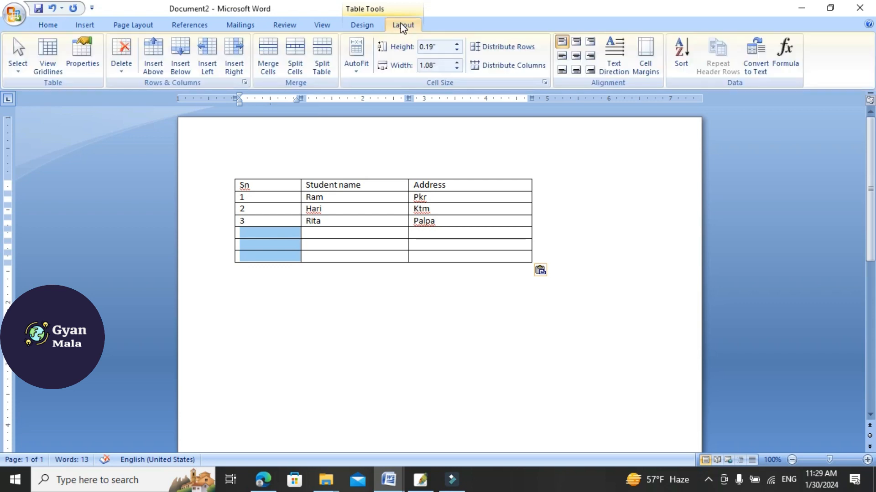
{"action": "left_click", "coordinate": [123, 71]}
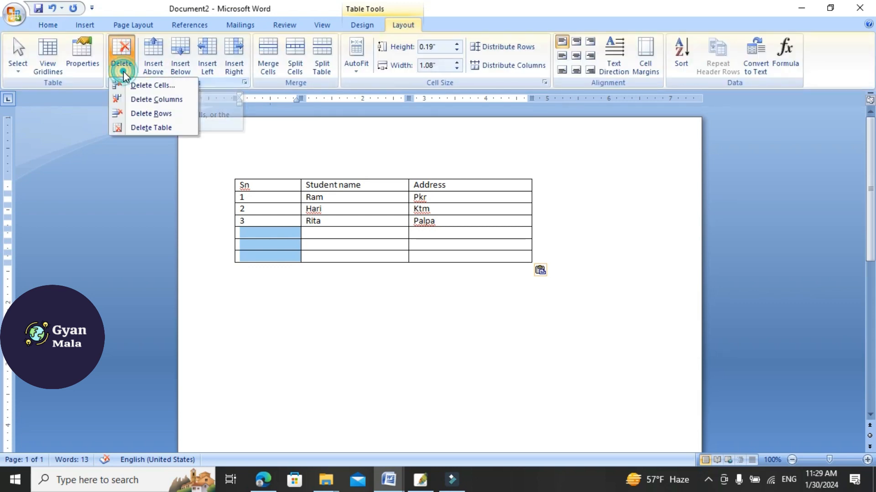
{"action": "left_click", "coordinate": [137, 116]}
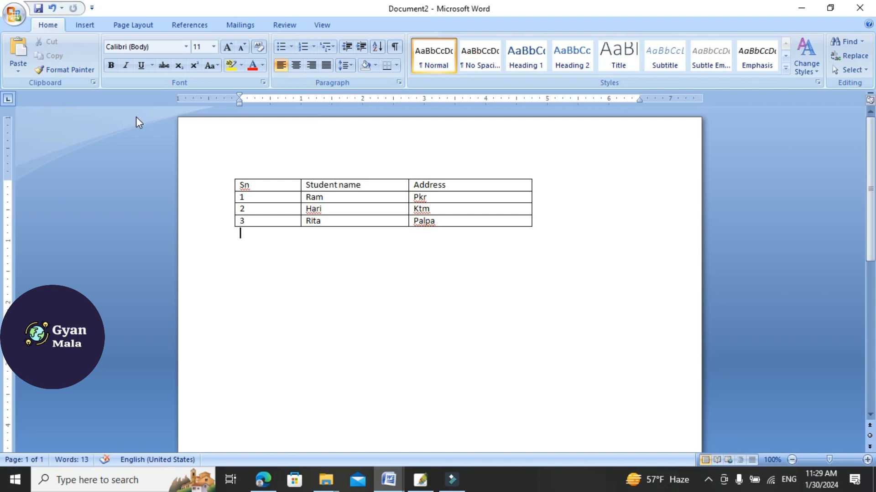
Step: Insert a row below the first student's row and enter another student's name in its Student name cell
{"action": "left_click", "coordinate": [340, 197]}
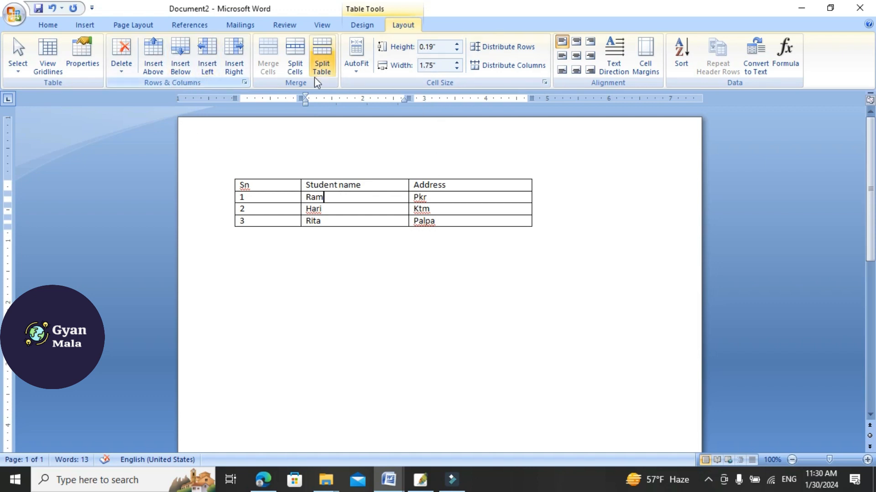
{"action": "left_click", "coordinate": [184, 73]}
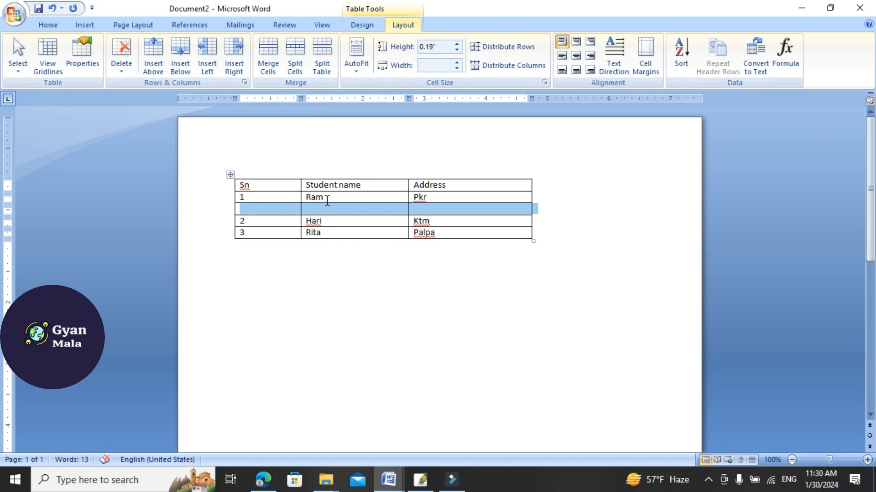
{"action": "left_click", "coordinate": [318, 210]}
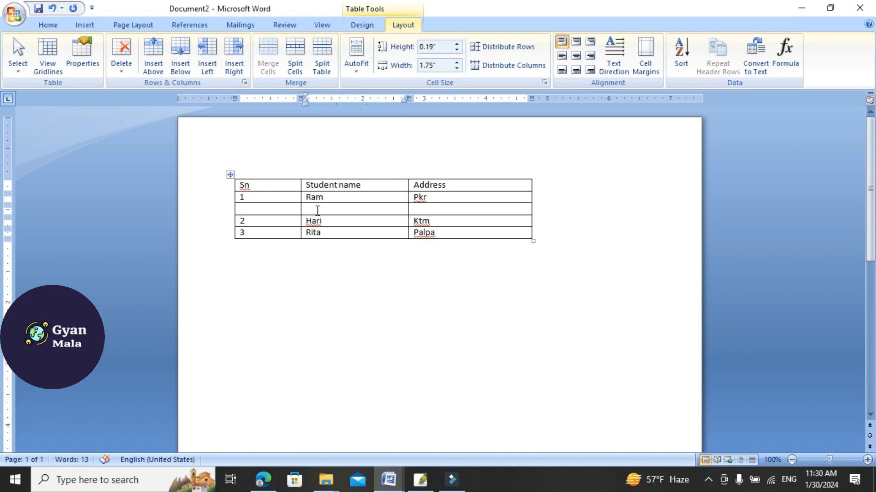
{"action": "type", "text": "raju"}
Step: Merge the Pkr address cell with the empty Address cell below it
{"action": "left_click_drag", "start_coordinate": [436, 198], "coordinate": [437, 208]}
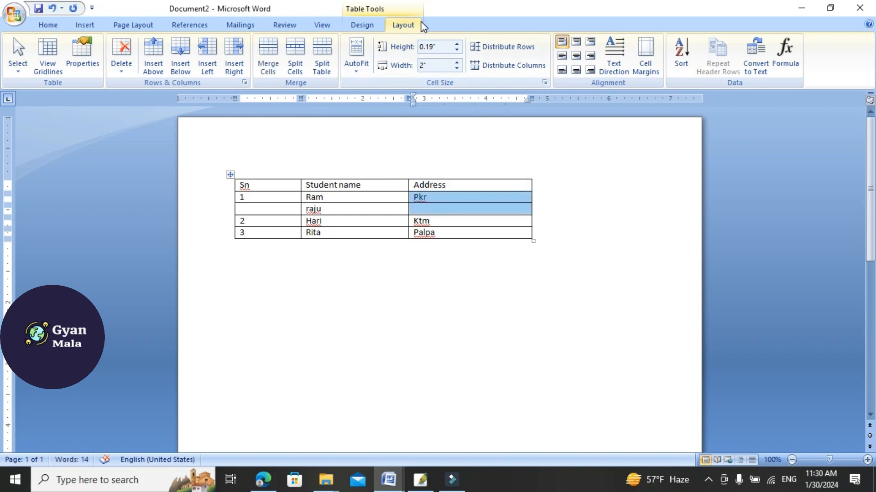
{"action": "left_click", "coordinate": [274, 66]}
{"action": "left_click", "coordinate": [452, 220]}
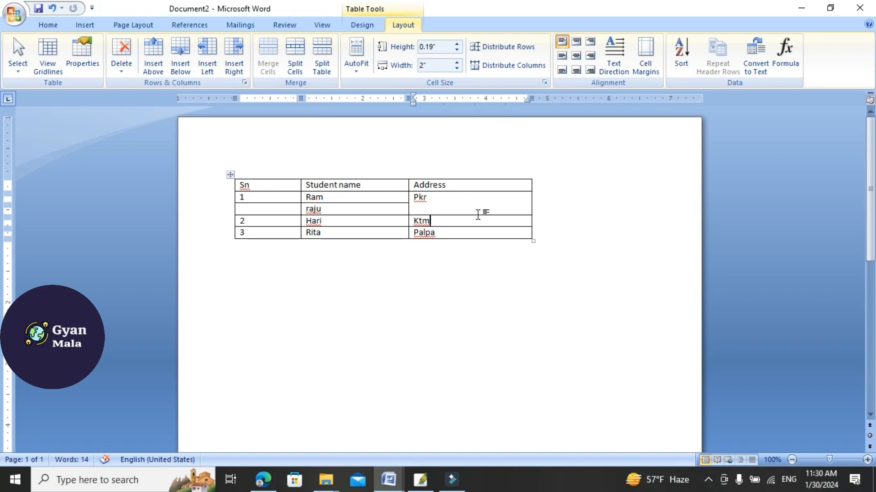
Step: Insert an empty column to the right of the Address column
{"action": "left_click", "coordinate": [467, 204]}
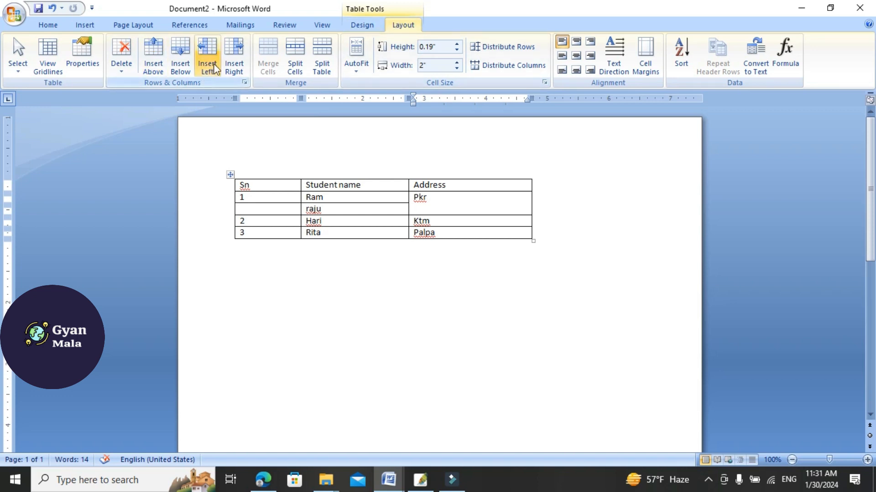
{"action": "left_click", "coordinate": [241, 69]}
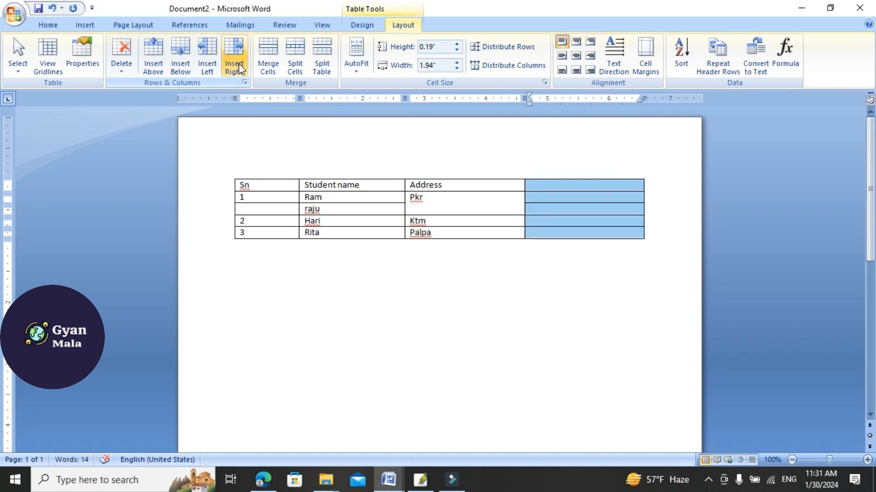
{"action": "left_click", "coordinate": [570, 199]}
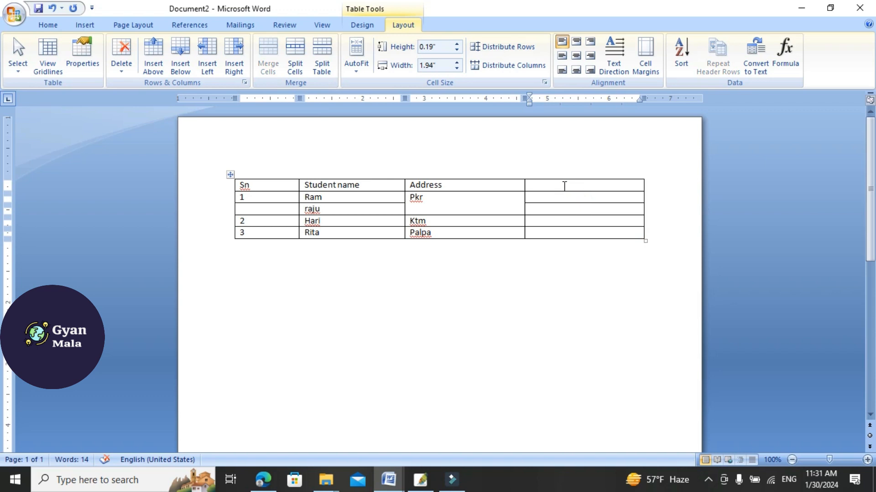
Step: Split the cells of the empty last column into 5 columns and 5 rows, merging them before the split
{"action": "left_click_drag", "start_coordinate": [564, 186], "coordinate": [553, 233]}
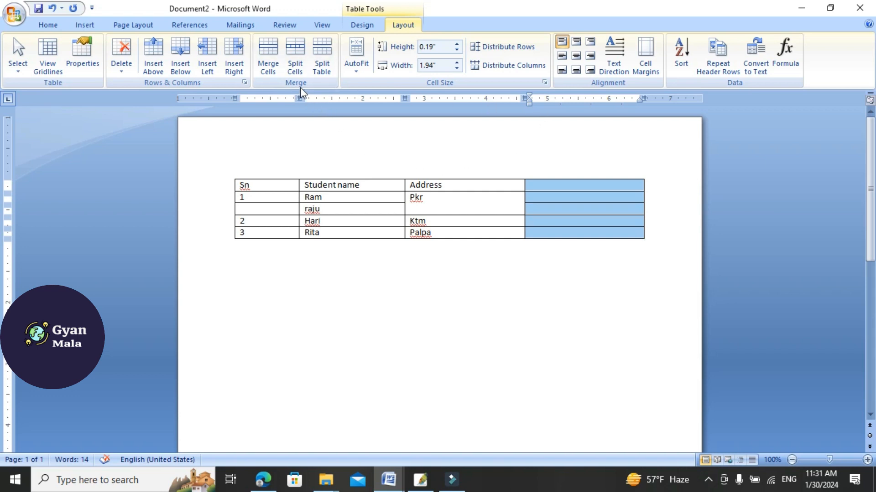
{"action": "left_click", "coordinate": [297, 64]}
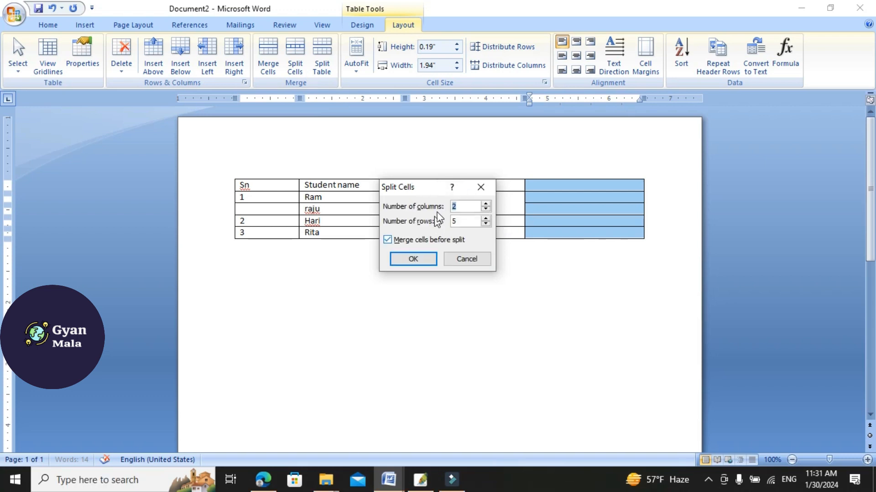
{"action": "left_click_drag", "start_coordinate": [436, 184], "coordinate": [446, 156]}
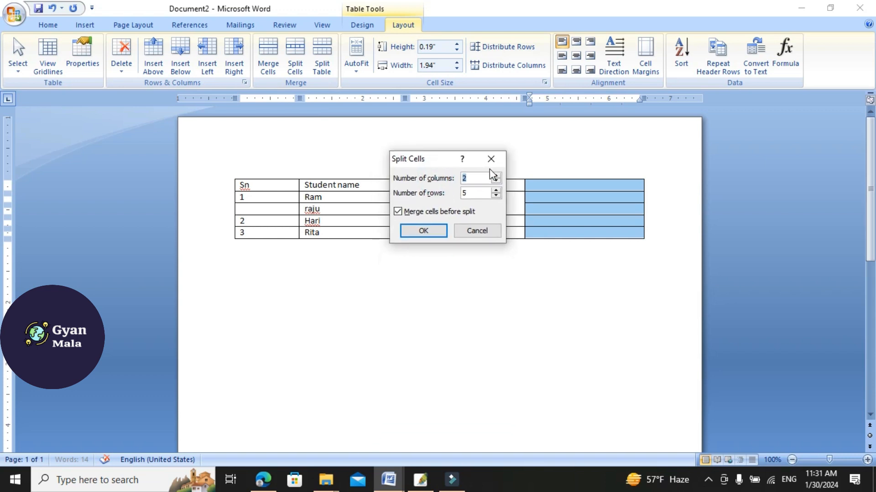
{"action": "left_click", "coordinate": [471, 181]}
{"action": "left_click_drag", "start_coordinate": [471, 181], "coordinate": [455, 182]}
{"action": "type", "text": "5"}
{"action": "left_click", "coordinate": [432, 232]}
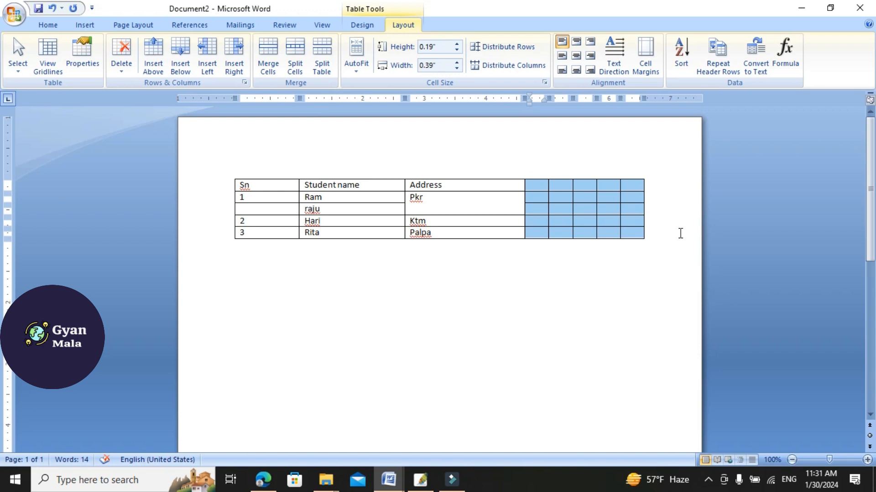
Step: Split the block of empty cells beside Address again into 2 columns and 5 rows, merging cells before the split
{"action": "left_click", "coordinate": [565, 203]}
{"action": "left_click_drag", "start_coordinate": [532, 187], "coordinate": [636, 234]}
{"action": "left_click", "coordinate": [297, 66]}
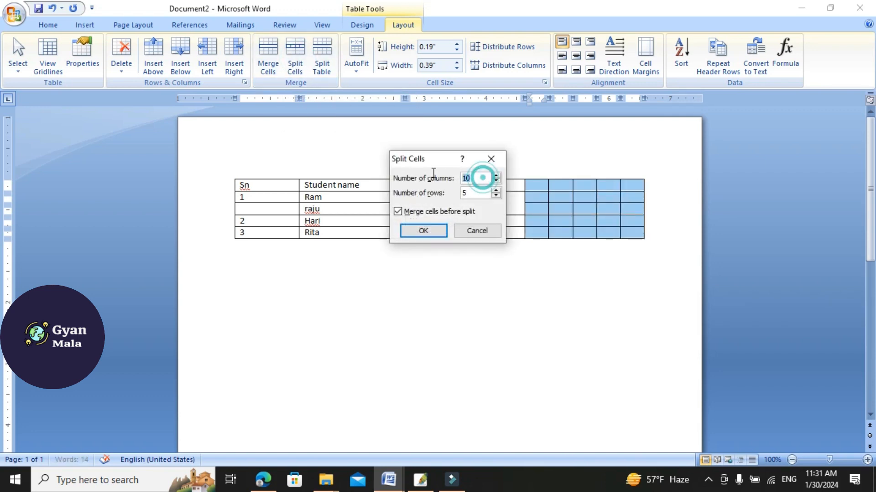
{"action": "type", "text": "2"}
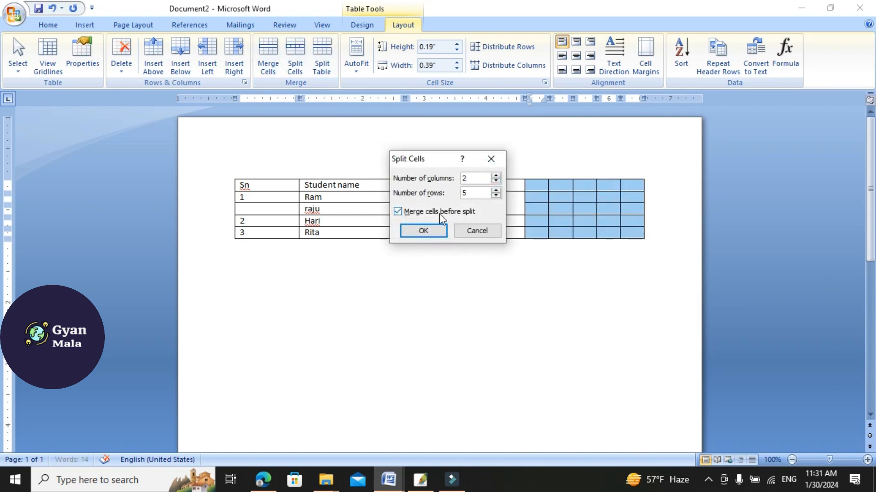
{"action": "left_click", "coordinate": [432, 231]}
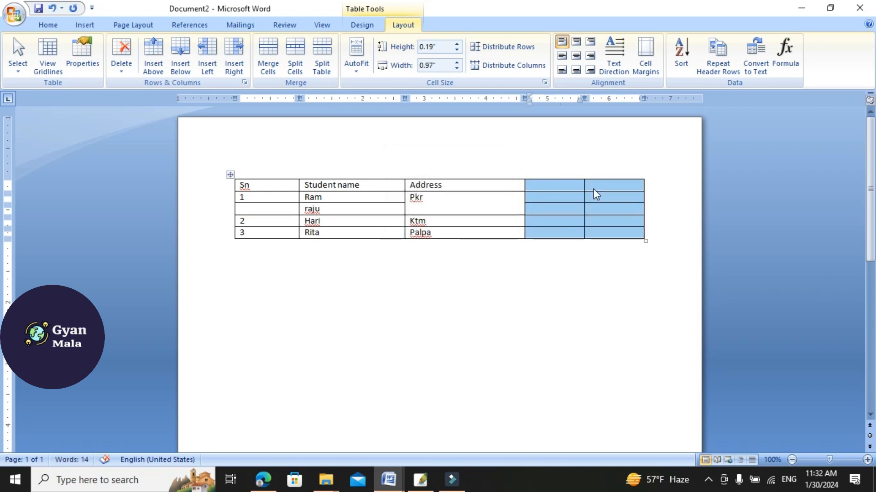
Step: Enter the headings Office ph and Home ph in the two empty header cells beside Address
{"action": "left_click", "coordinate": [556, 184]}
{"action": "type", "text": "office "}
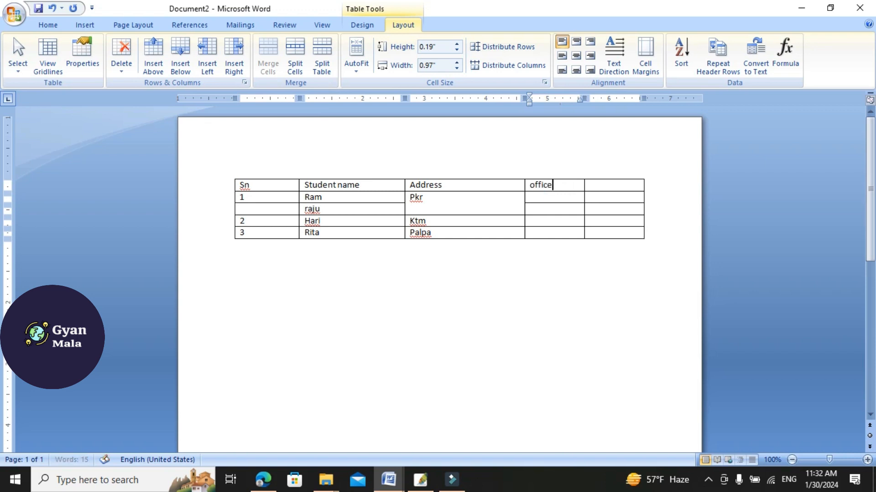
{"action": "type", "text": "ph"}
{"action": "key", "text": "Tab"}
{"action": "type", "text": "Home p"}
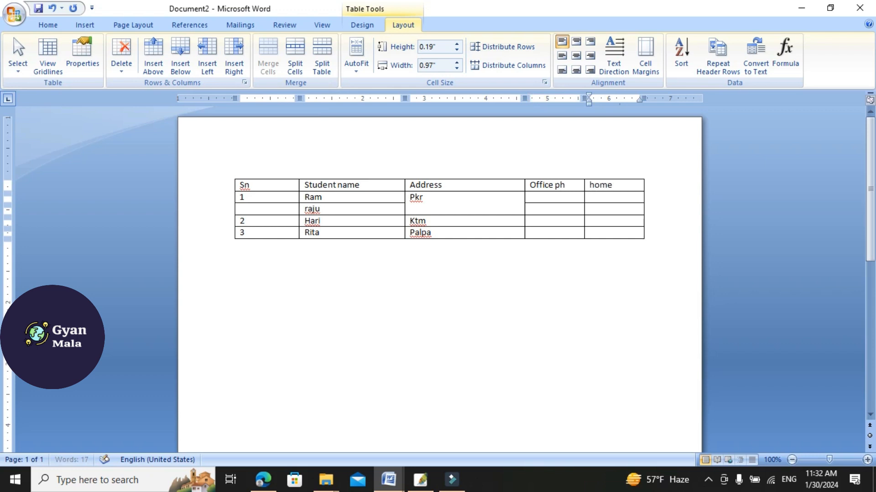
{"action": "type", "text": "h"}
{"action": "left_click", "coordinate": [551, 221]}
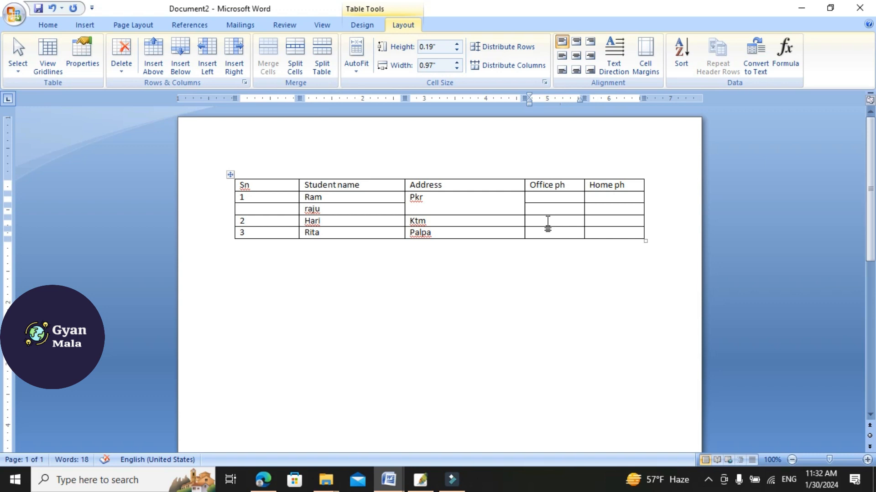
Step: Insert a row above the header row and enter Student record 2024 in its first cell
{"action": "left_click", "coordinate": [483, 188]}
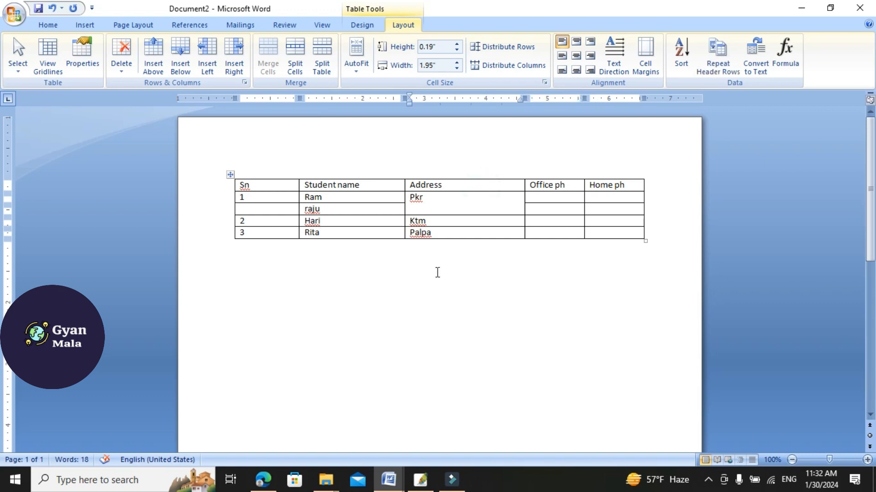
{"action": "left_click", "coordinate": [152, 51]}
{"action": "left_click", "coordinate": [378, 221]}
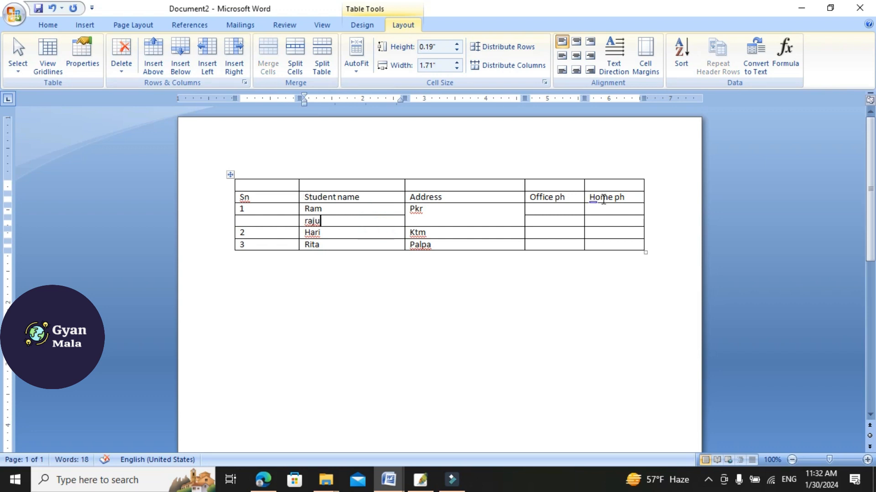
{"action": "left_click", "coordinate": [277, 183]}
{"action": "type", "text": "student record"}
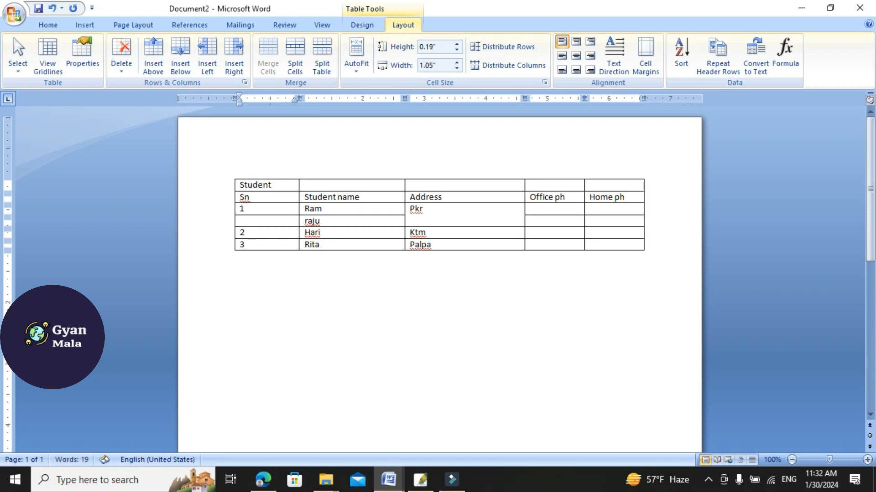
{"action": "type", "text": " 2024"}
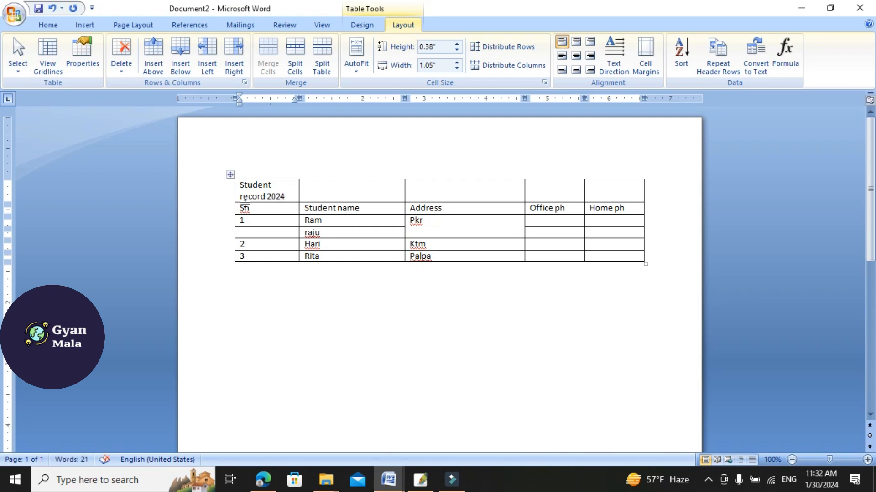
Step: Merge all cells of the table's first row into a single title cell
{"action": "left_click", "coordinate": [291, 189]}
{"action": "left_click_drag", "start_coordinate": [303, 186], "coordinate": [604, 185]}
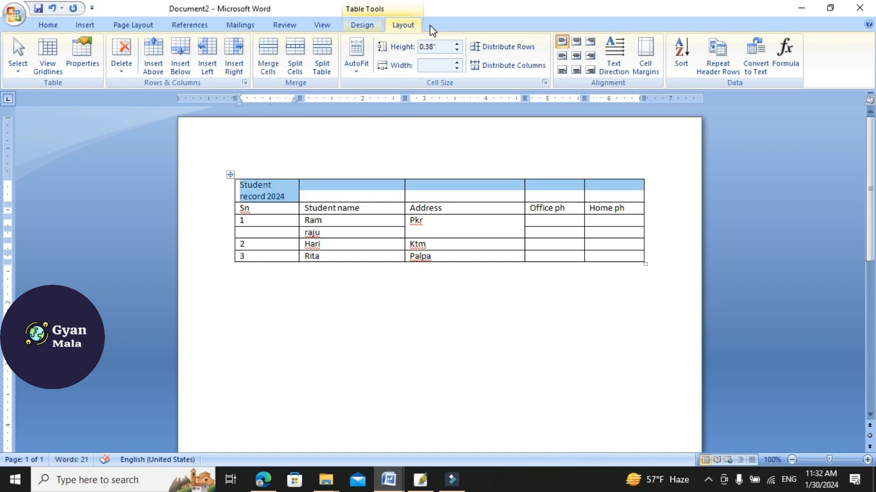
{"action": "left_click", "coordinate": [268, 60]}
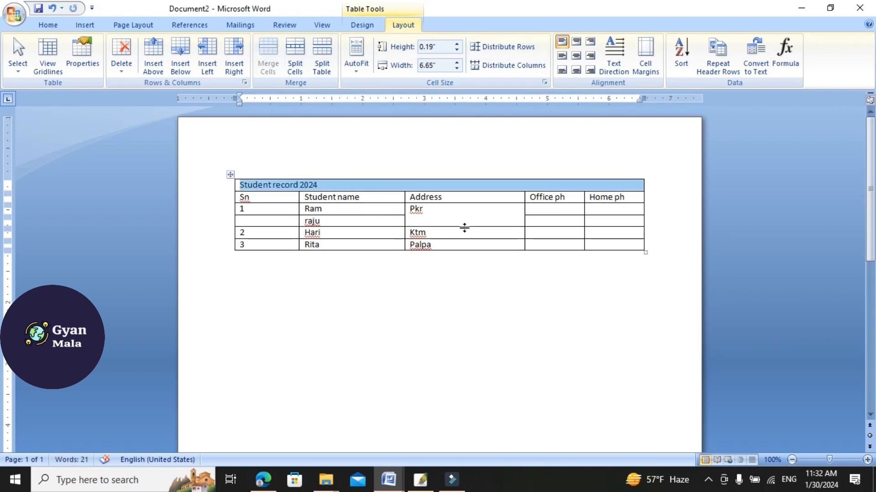
{"action": "left_click", "coordinate": [465, 225]}
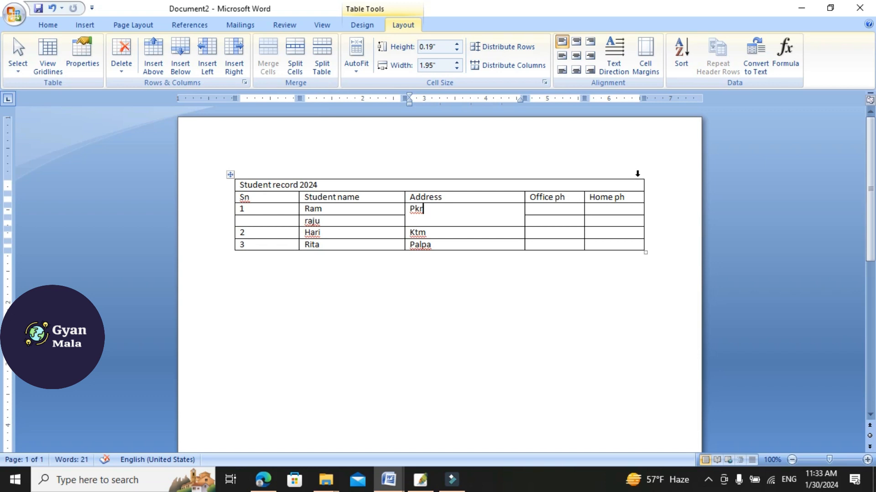
Step: Select the title text Student record 2024 and show the font and paragraph formatting options
{"action": "left_click", "coordinate": [365, 186]}
{"action": "left_click_drag", "start_coordinate": [321, 183], "coordinate": [230, 182]}
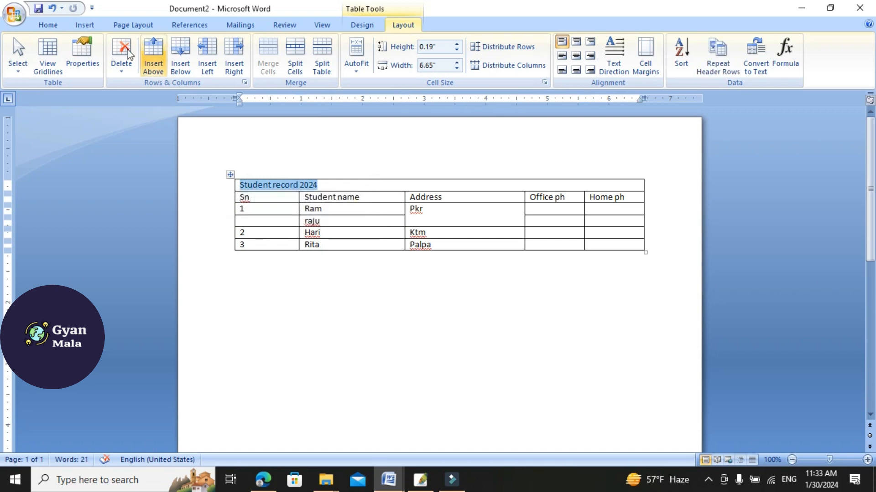
{"action": "left_click", "coordinate": [52, 28]}
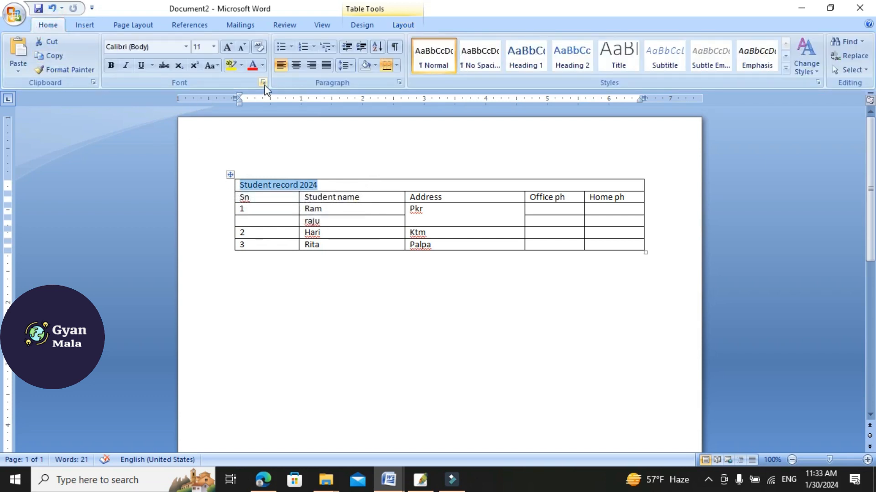